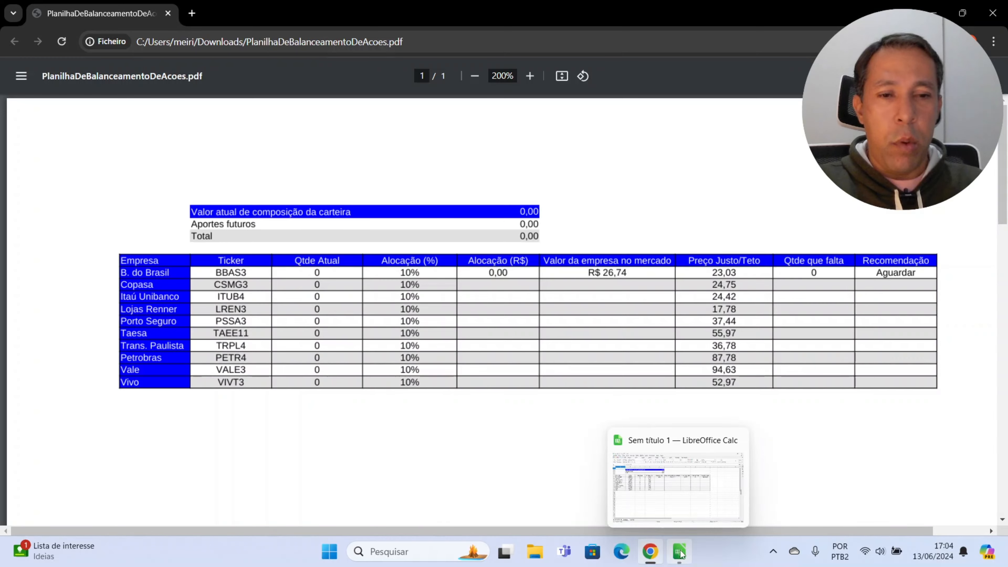
Step: Switch to the LibreOffice Calc spreadsheet and fill the company column A6:A16 and the header row A6:I6 with a blue background
left_click(680, 553)
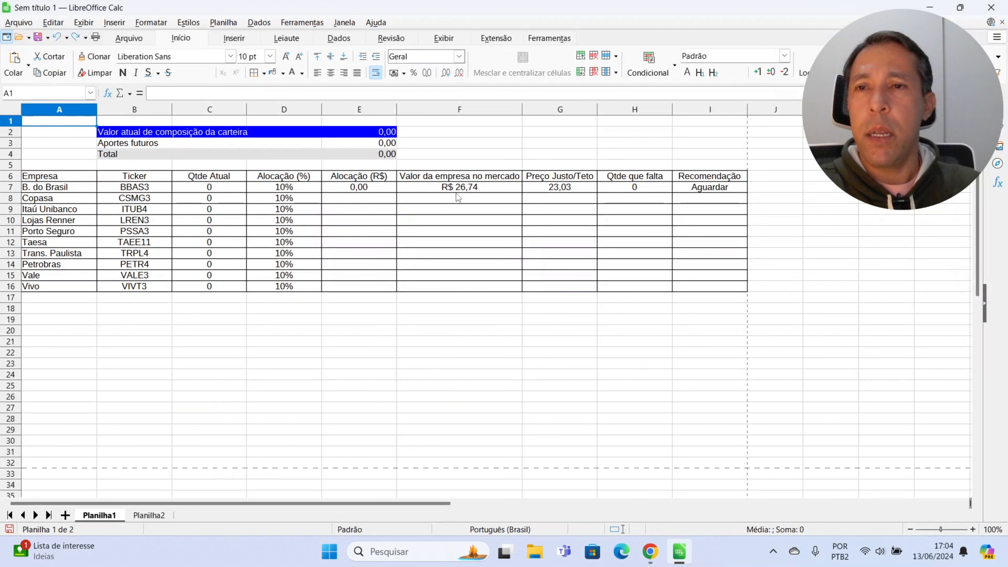
left_click(973, 529)
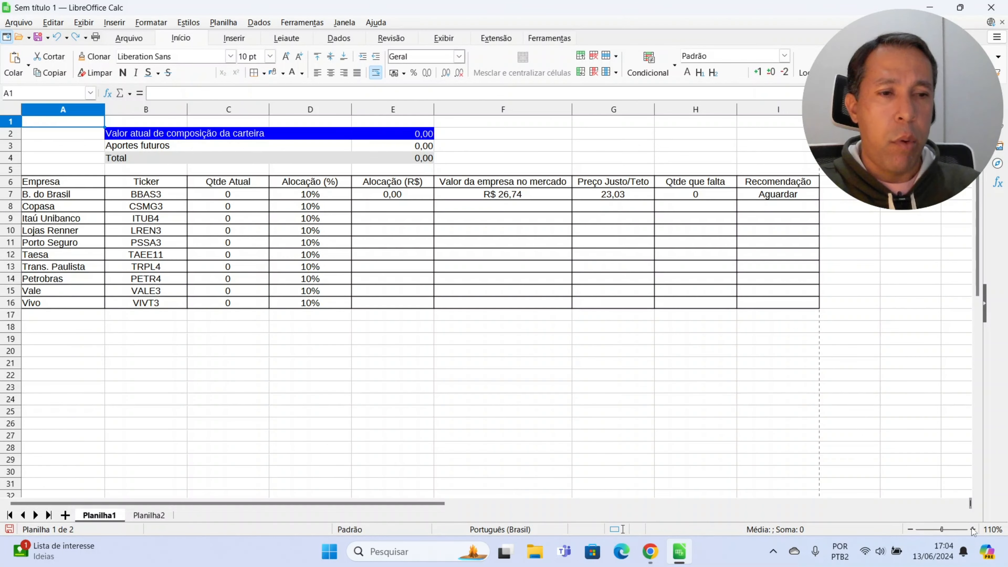
left_click(972, 529)
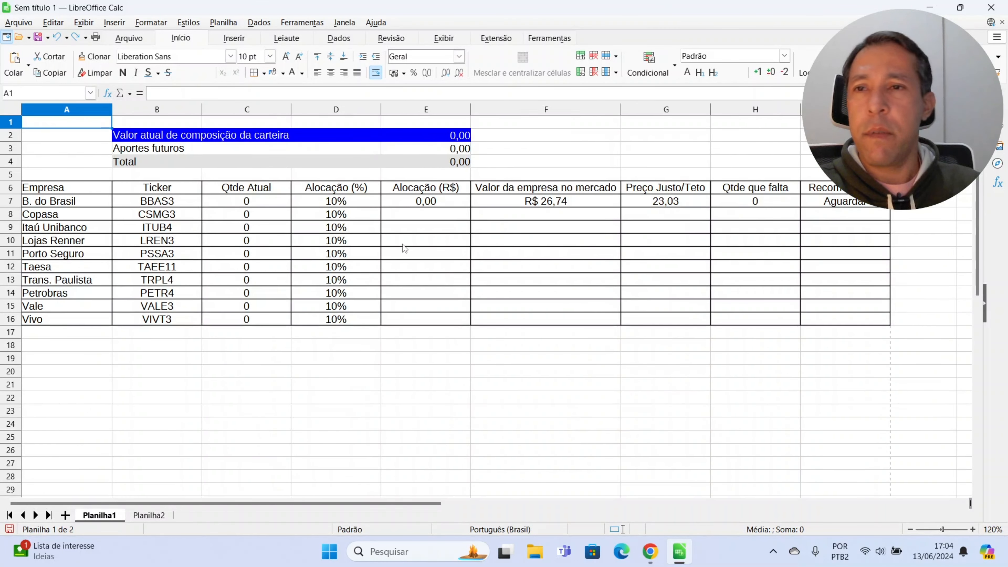
left_click(174, 189)
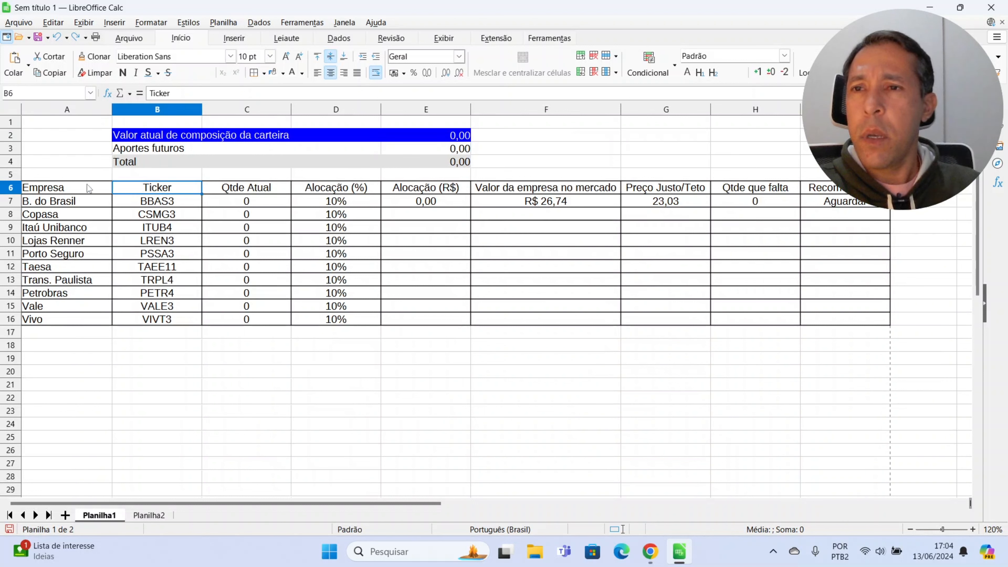
left_click_drag(84, 188, 86, 314)
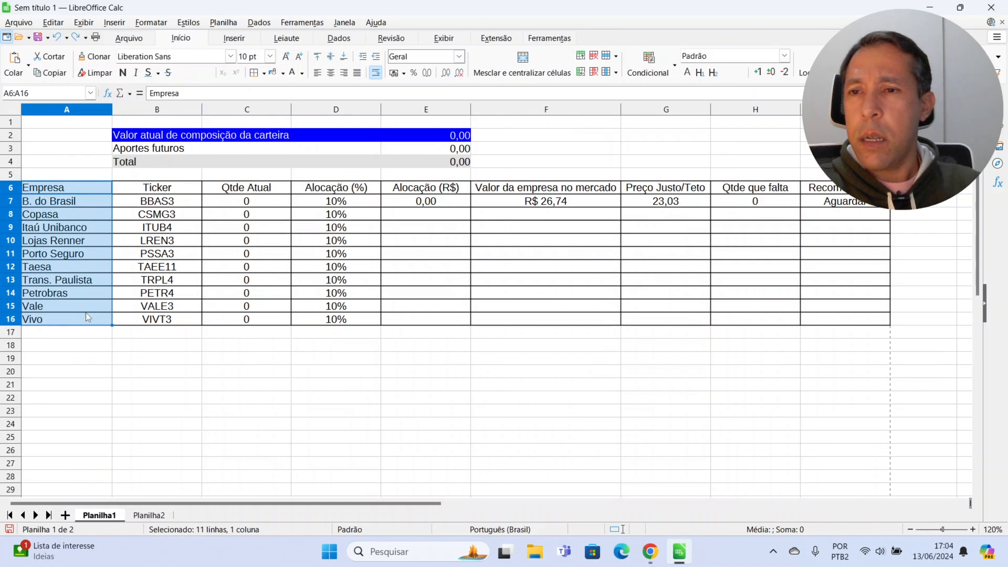
left_click(282, 73)
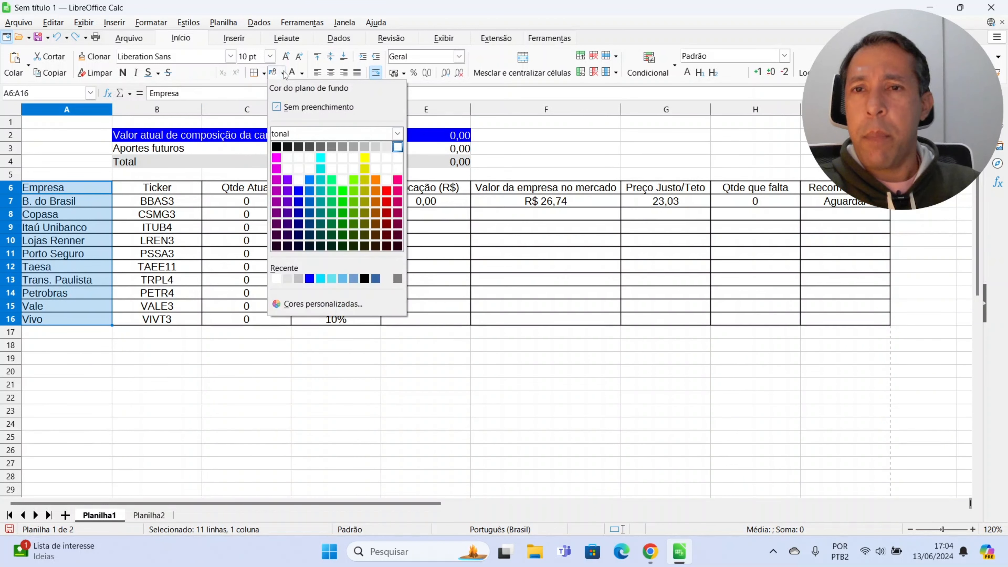
left_click(309, 279)
left_click_drag(110, 189, 841, 188)
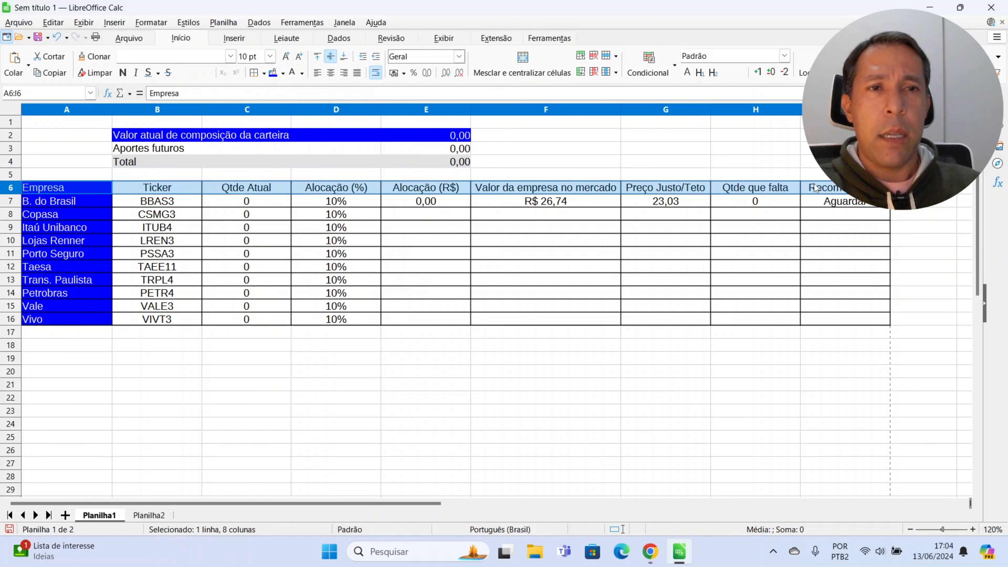
left_click(274, 73)
Step: Fill the Copasa row B8:I8 and the Lojas Renner row B10:I10 with a light gray background
left_click_drag(139, 215, 811, 221)
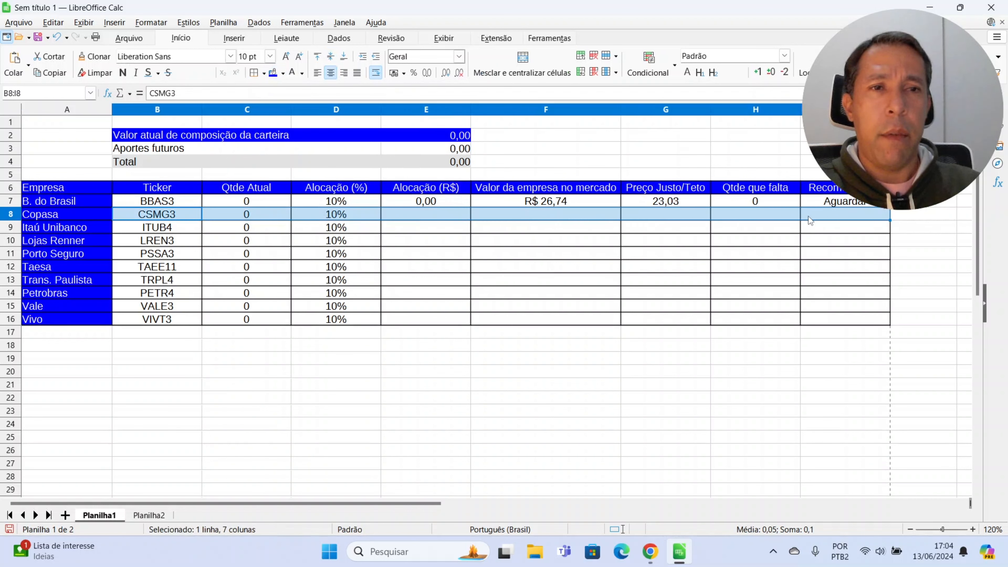
left_click(283, 73)
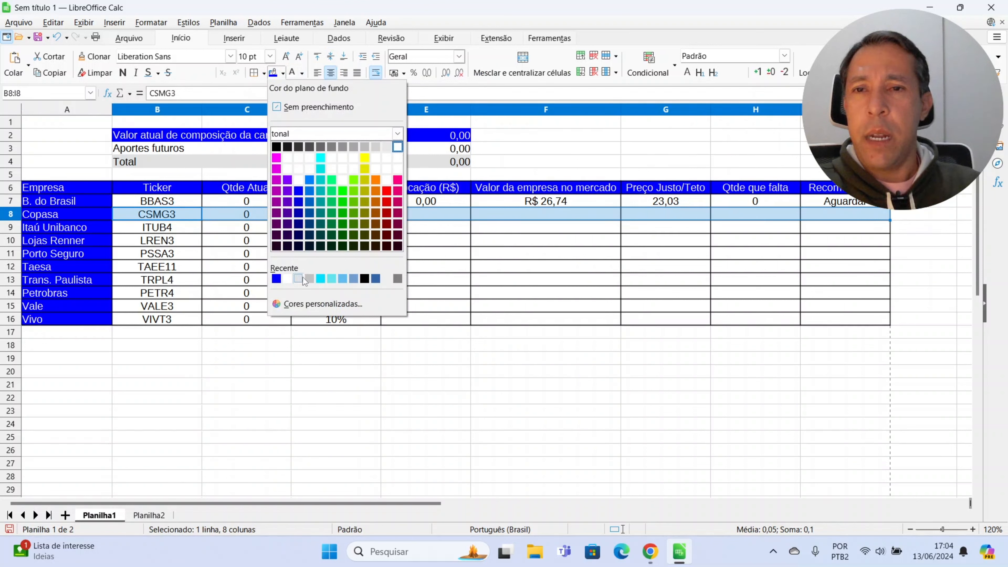
left_click(298, 278)
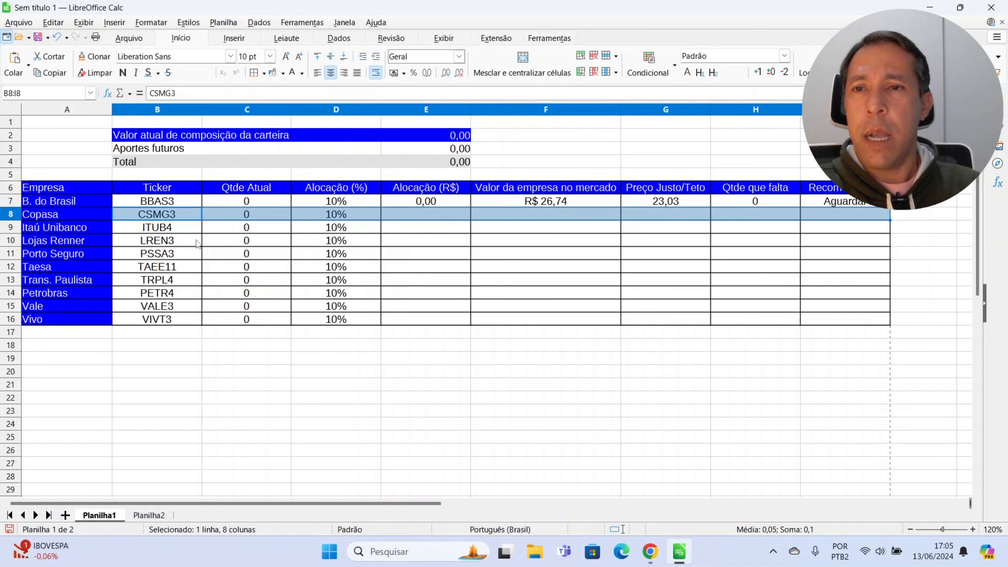
left_click(171, 240)
left_click_drag(170, 240, 817, 249)
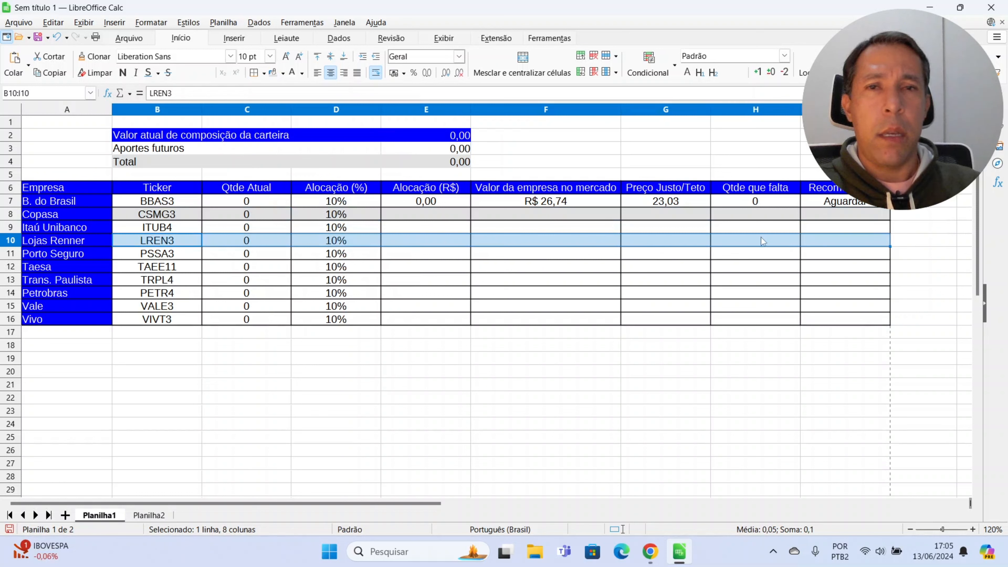
left_click(273, 73)
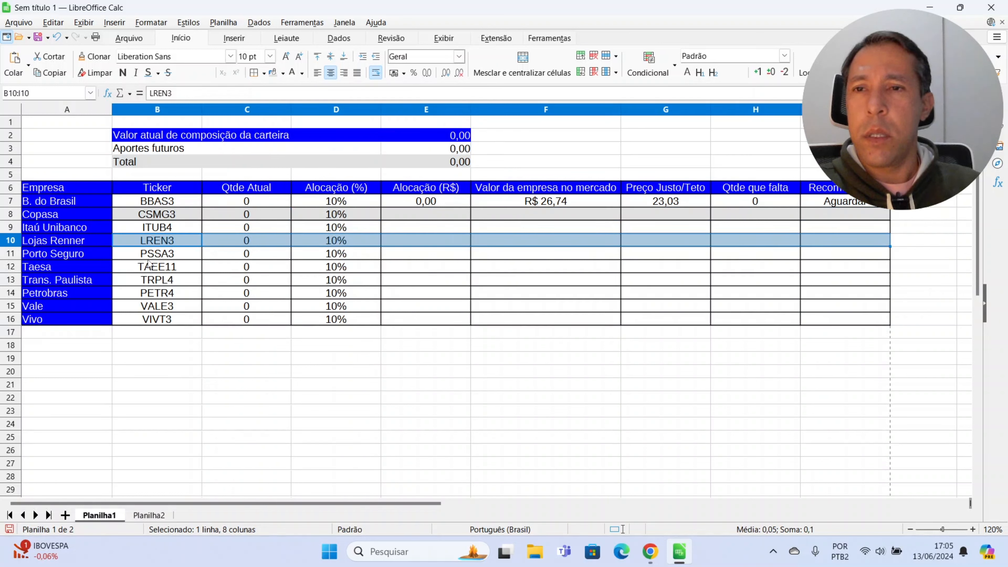
Step: Fill the Taesa, Petrobras and Vivo rows (B12:I12, B14:I14 and B16:I16) with a darker gray background
left_click_drag(153, 266, 825, 270)
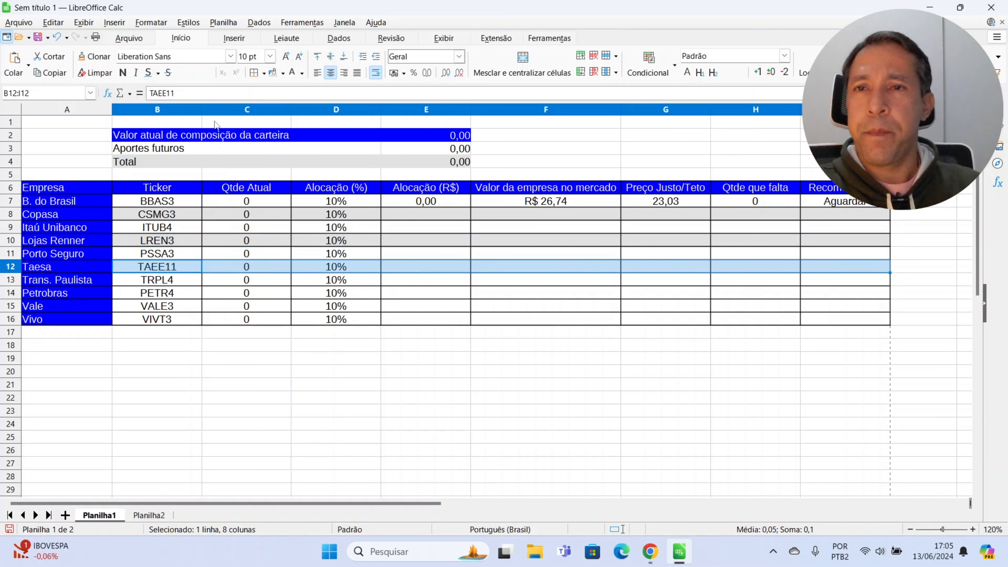
left_click(283, 73)
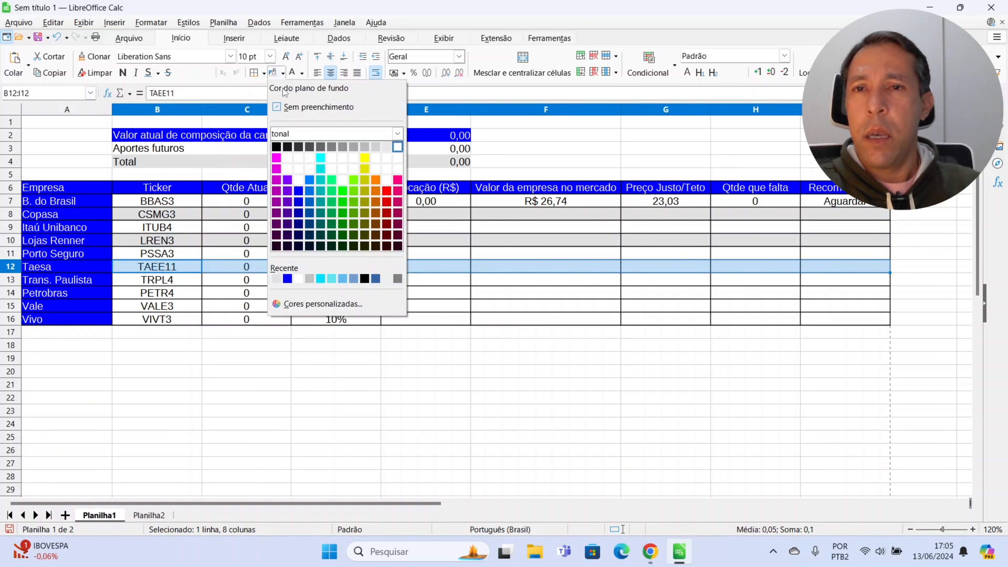
left_click(310, 278)
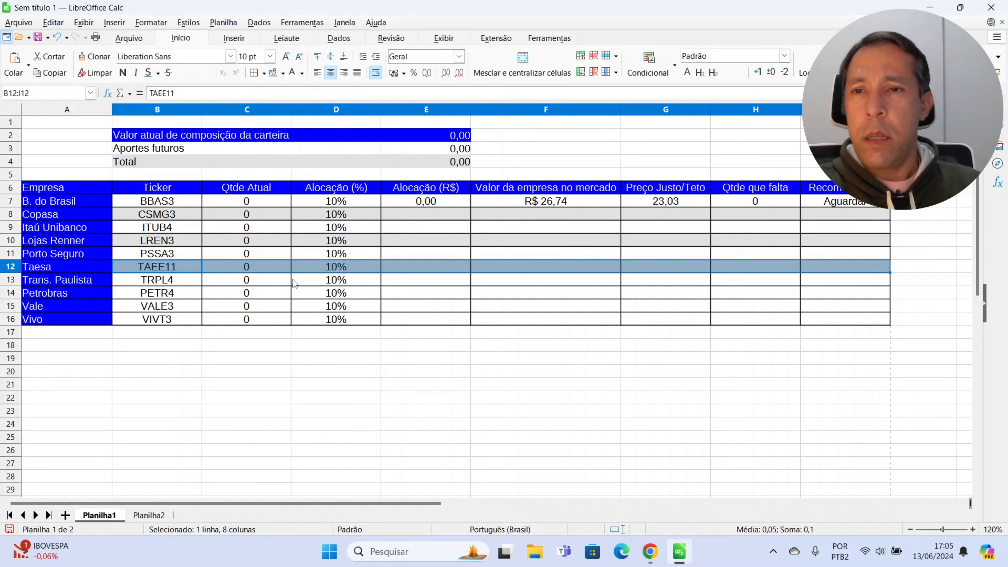
left_click_drag(159, 292, 812, 296)
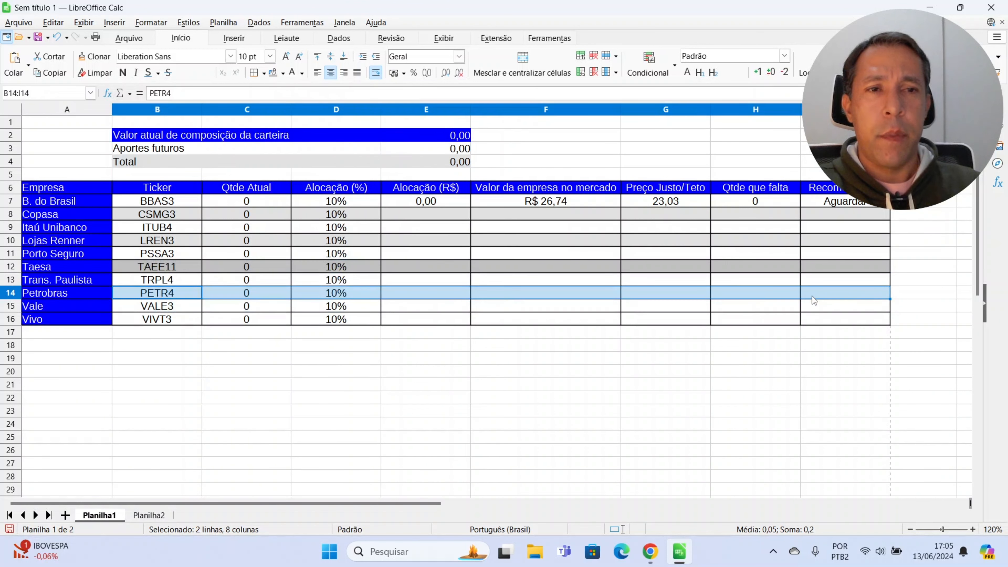
left_click(273, 73)
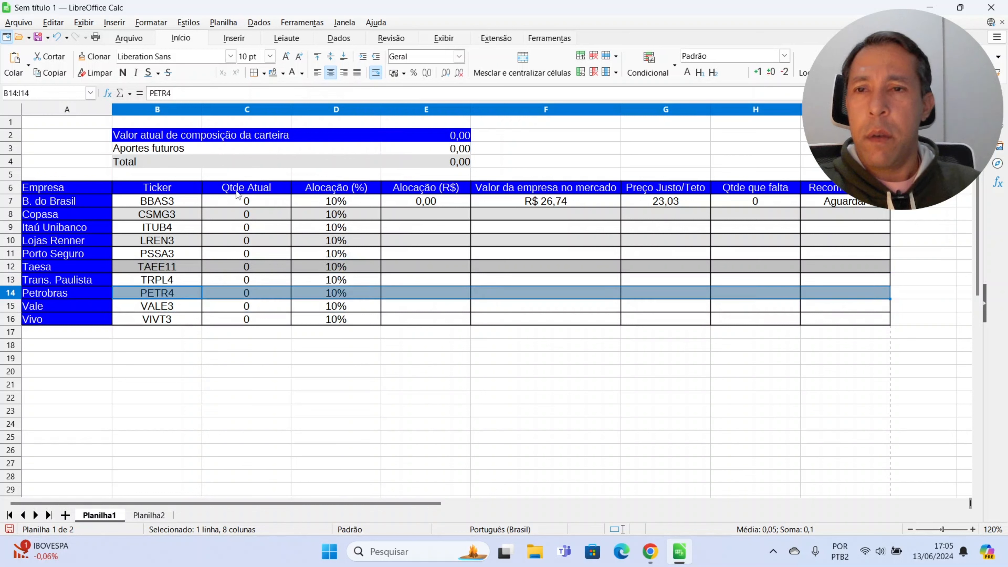
left_click_drag(166, 320, 829, 326)
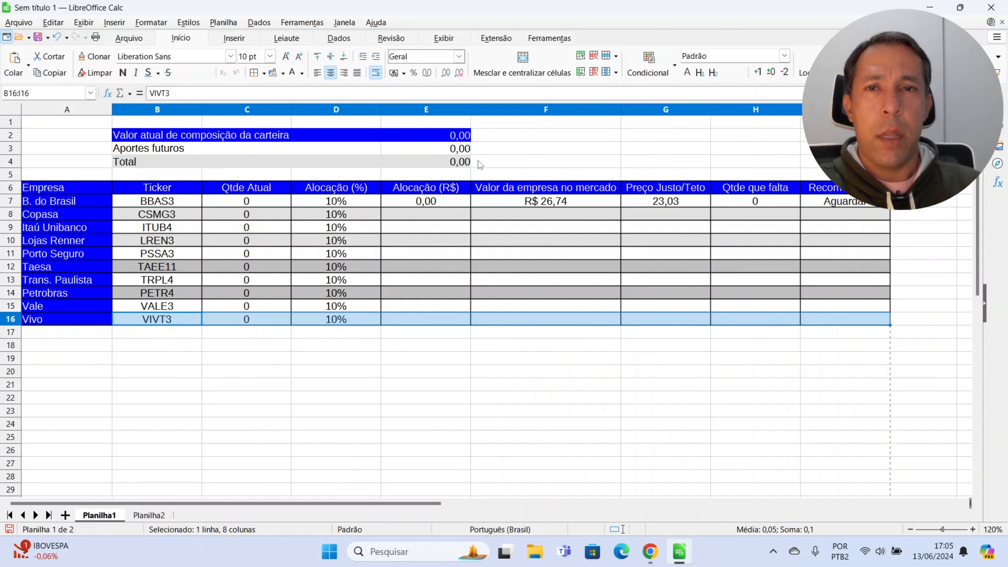
left_click(272, 74)
left_click(524, 353)
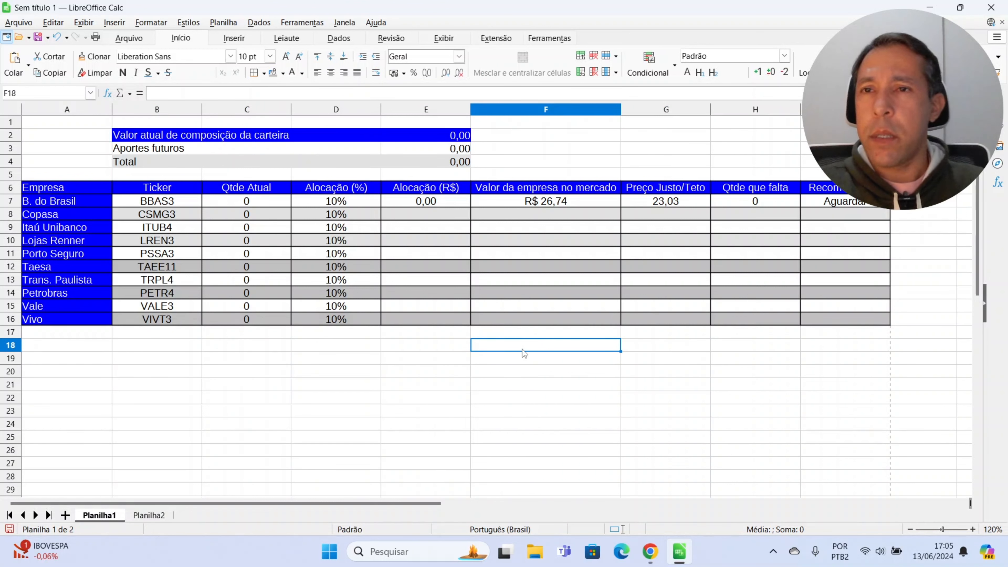
Step: Examine the portfolio value and future contributions cells E2 and E3 and the Total formula in E4
left_click(450, 137)
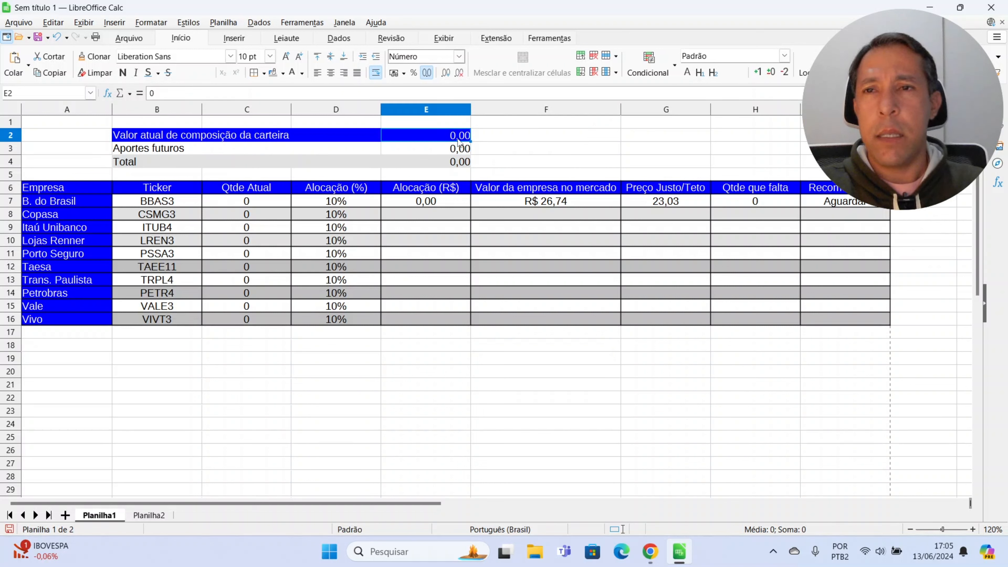
left_click(460, 154)
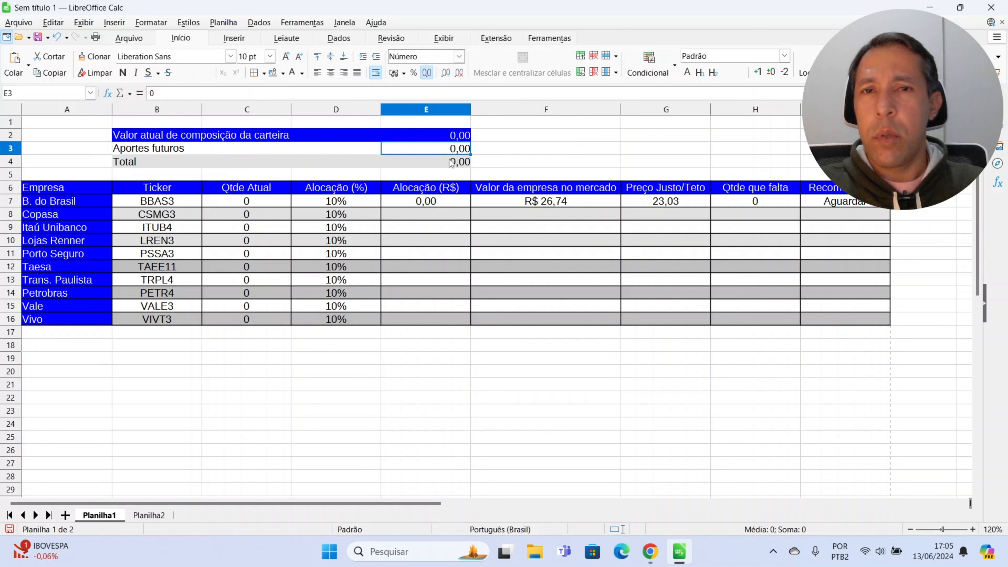
left_click(455, 165)
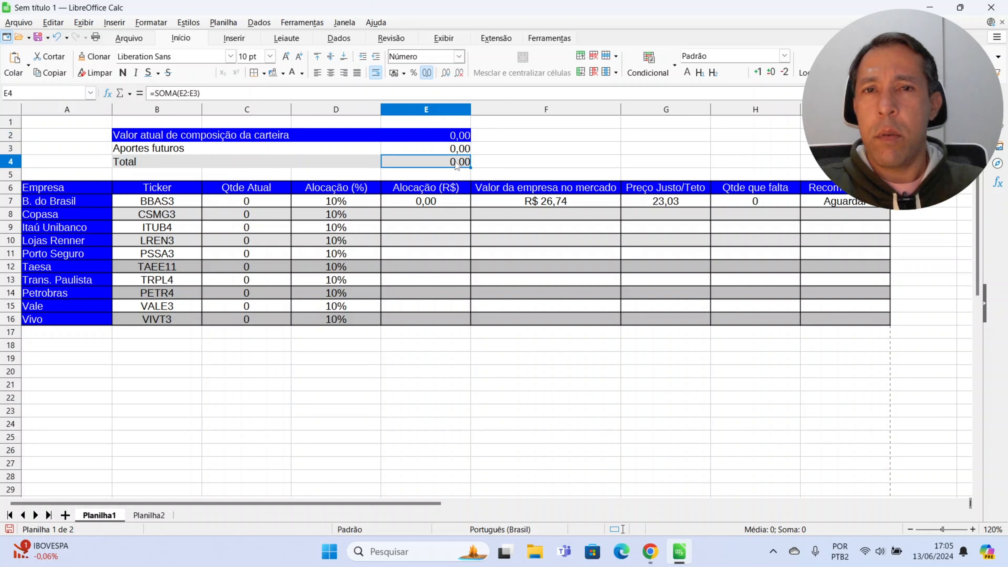
double_click(459, 163)
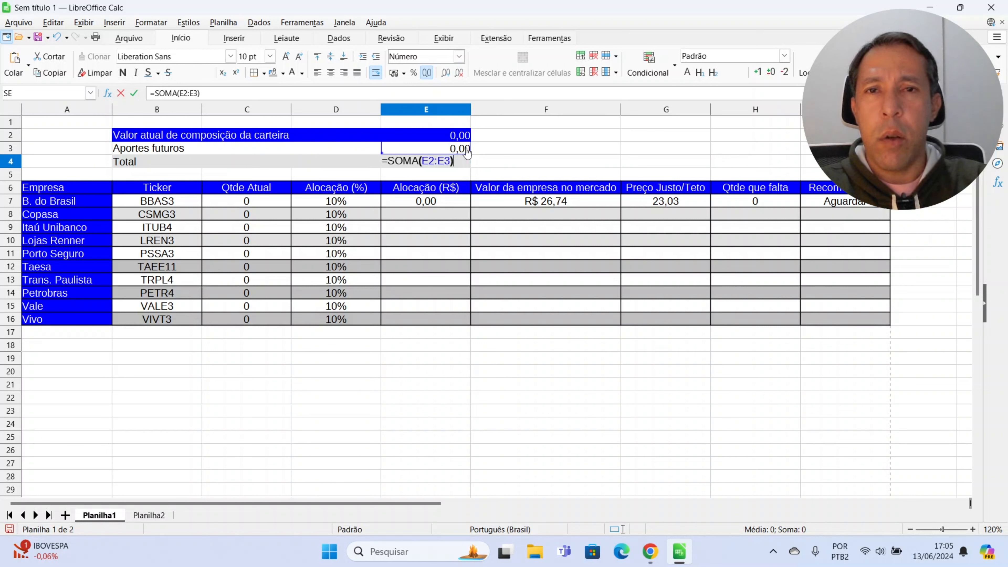
key("Return")
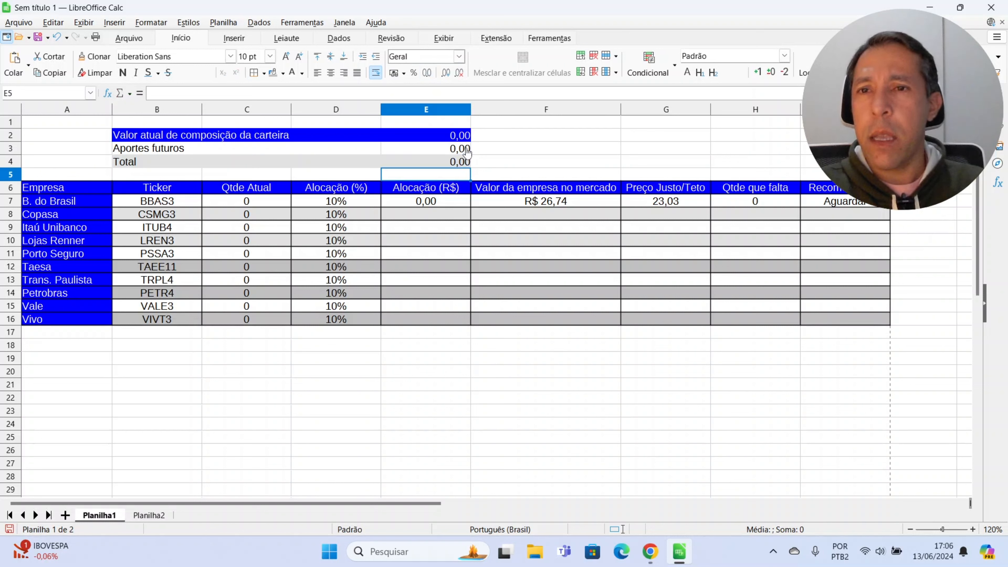
Step: Examine the table's Ticker, Qtde Atual, Alocação (%), Alocação (R$), Valor da empresa no mercado and Preço Justo/Teto columns
left_click_drag(162, 200, 160, 313)
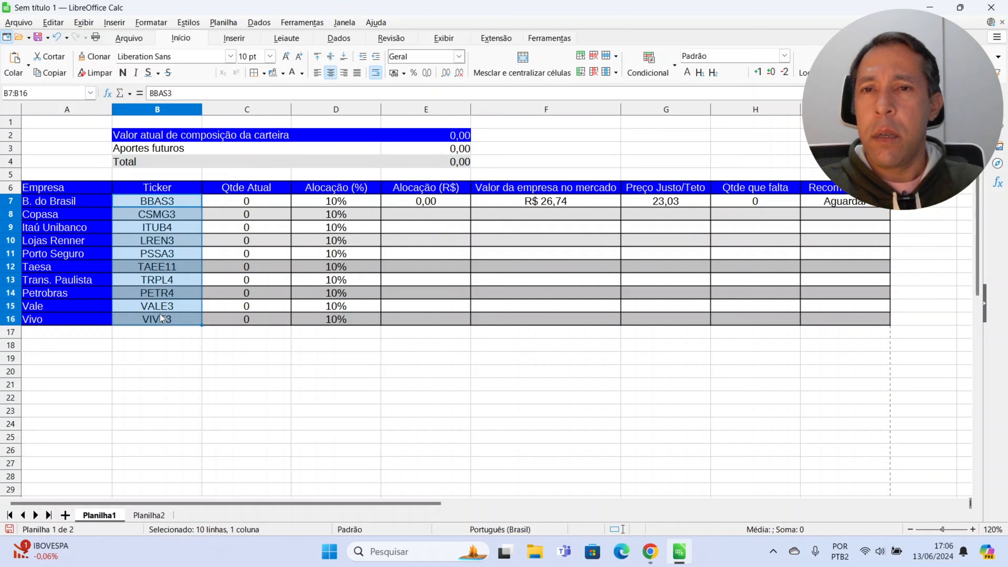
left_click_drag(247, 202, 244, 317)
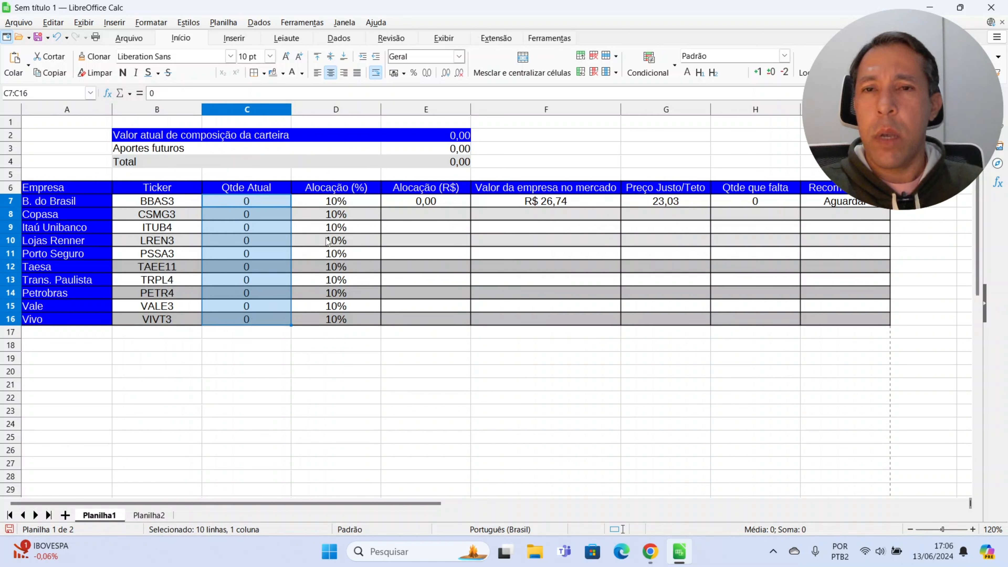
left_click_drag(343, 202, 349, 314)
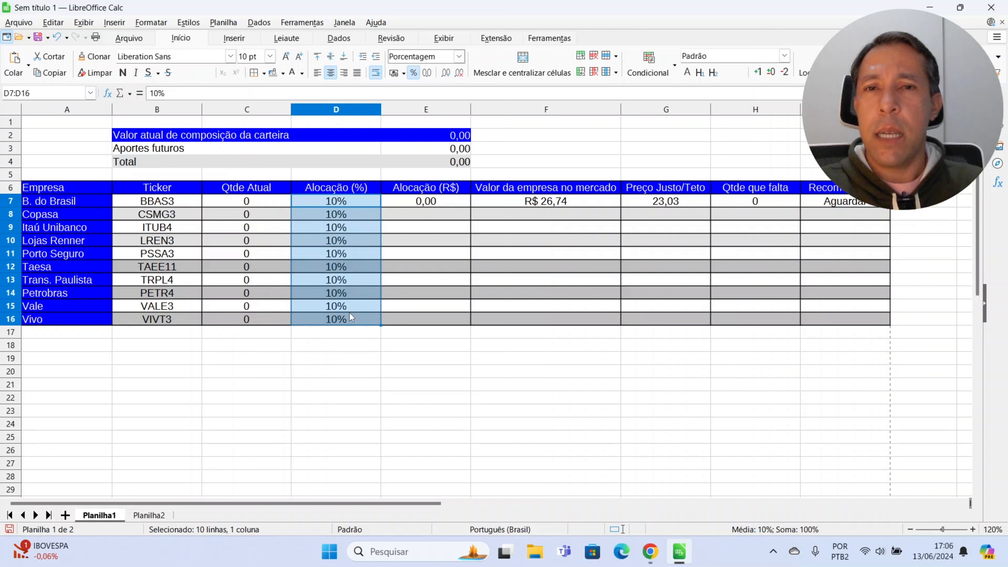
left_click(425, 201)
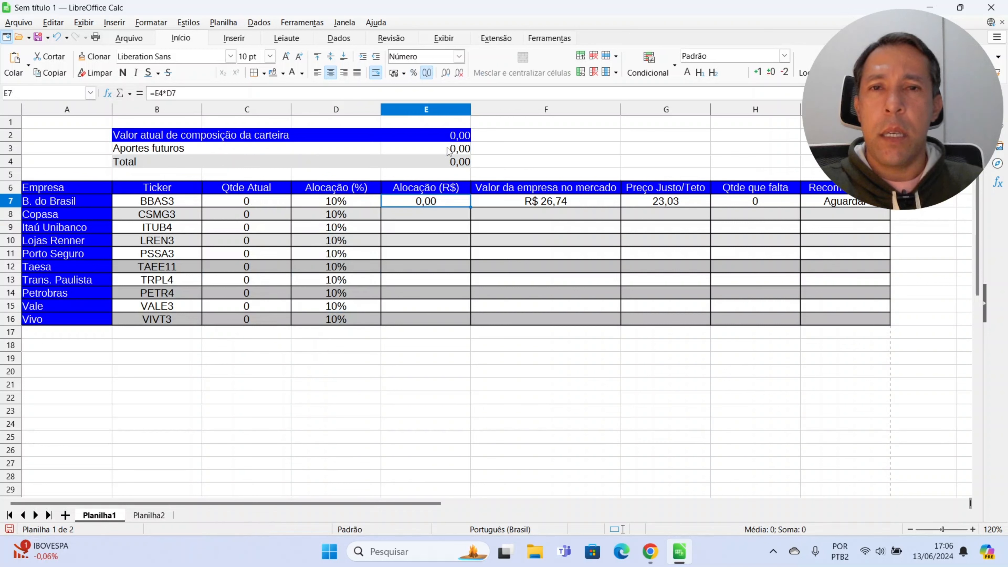
left_click(551, 201)
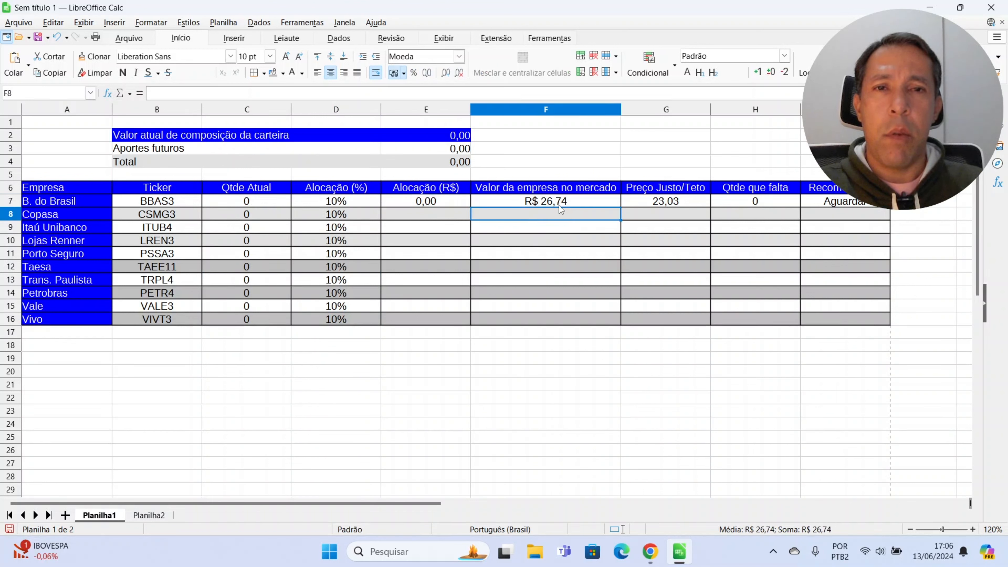
left_click(556, 189)
left_click_drag(557, 204, 556, 323)
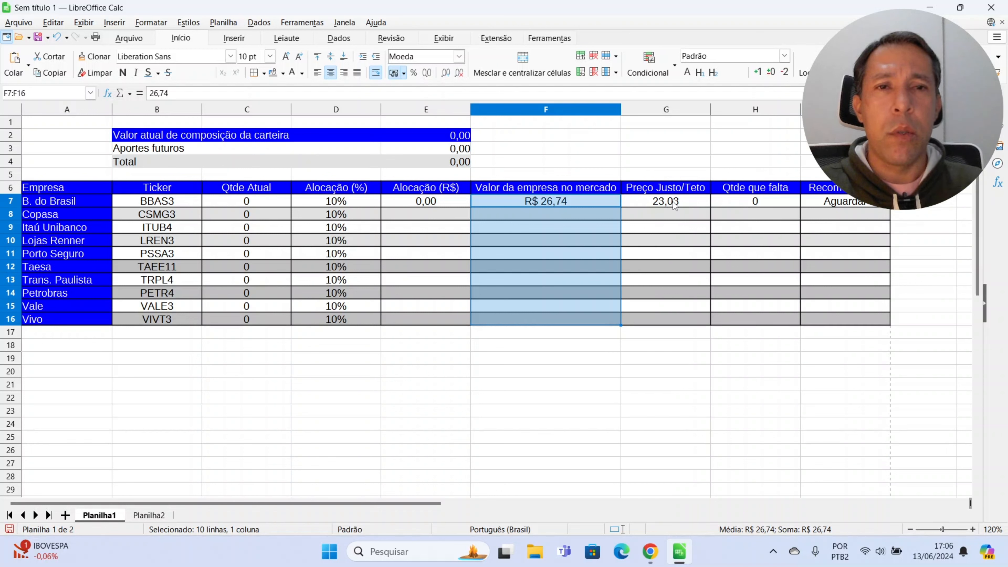
left_click(671, 191)
left_click(669, 197)
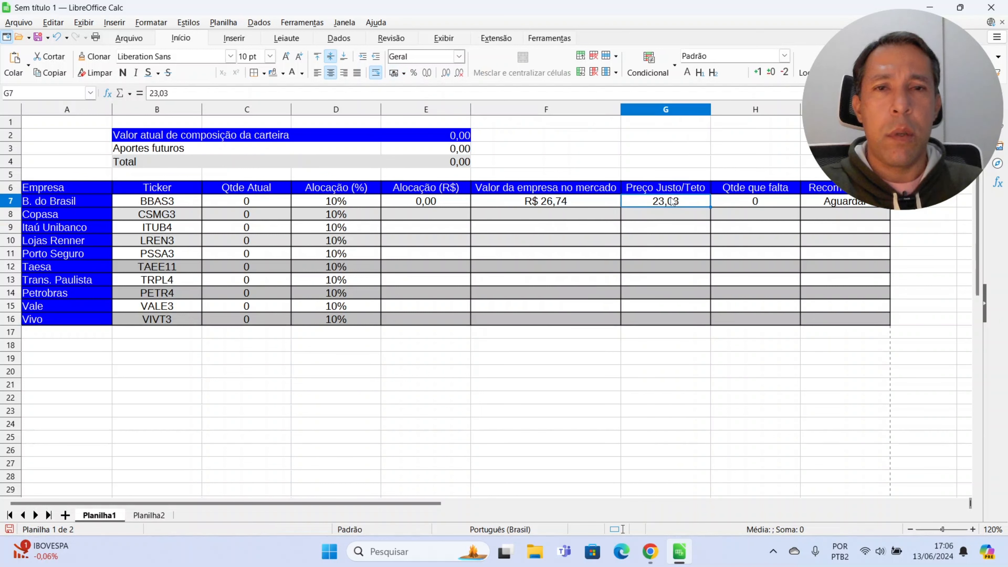
left_click(668, 193)
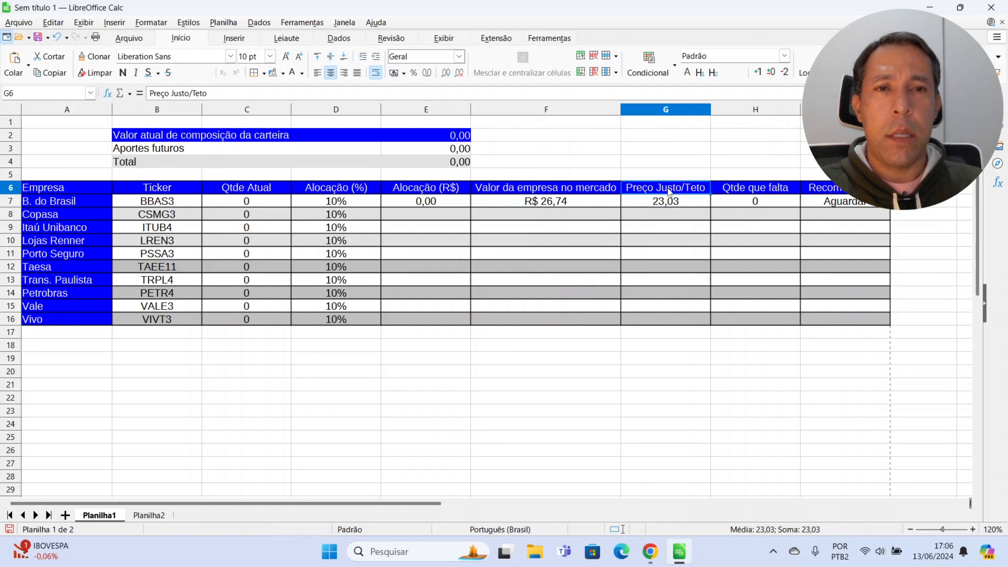
left_click(671, 203)
left_click(683, 192)
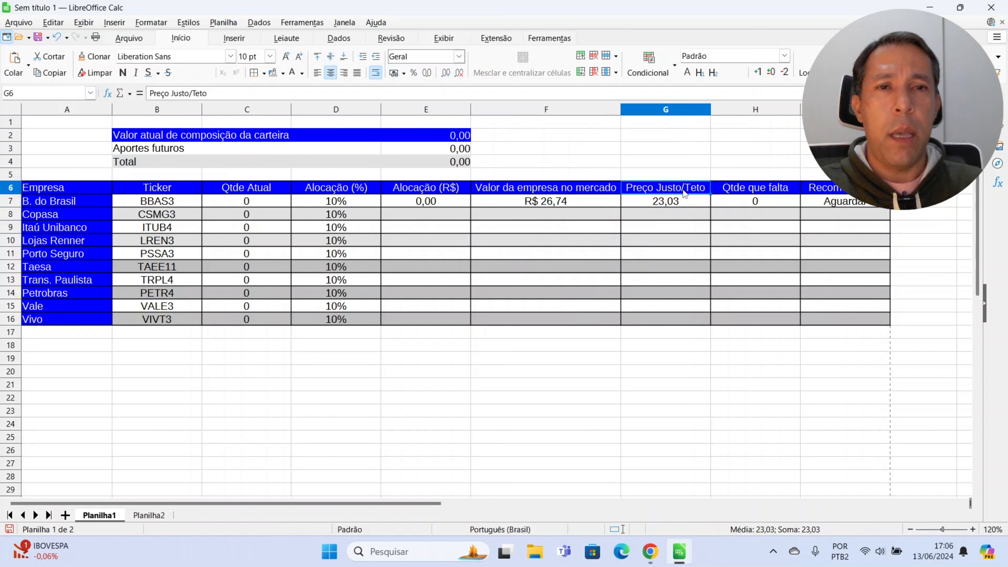
Step: Examine the SE formulas for Qtde que falta in H7 and the recommendation in I7
left_click(757, 202)
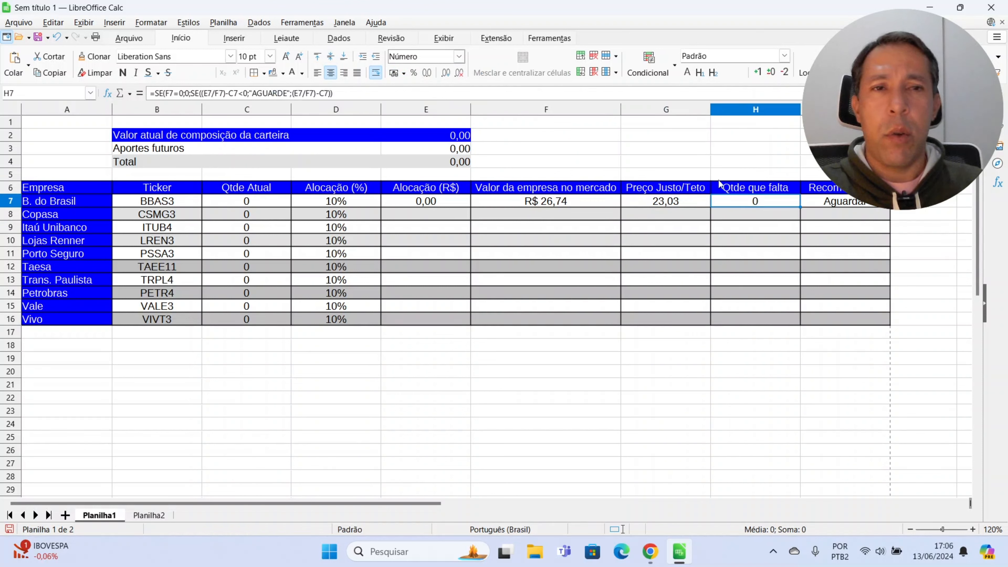
double_click(760, 203)
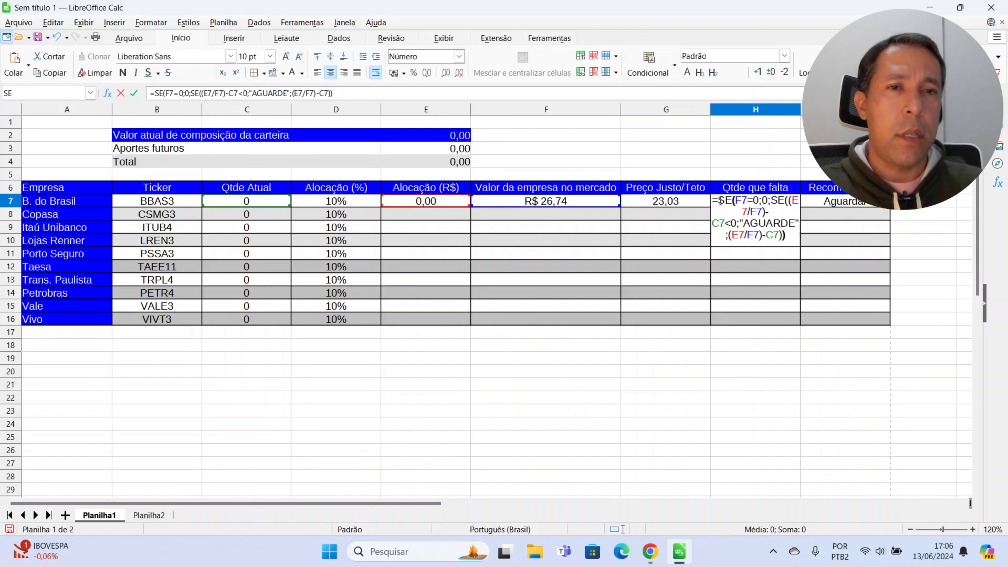
left_click_drag(719, 201, 731, 198)
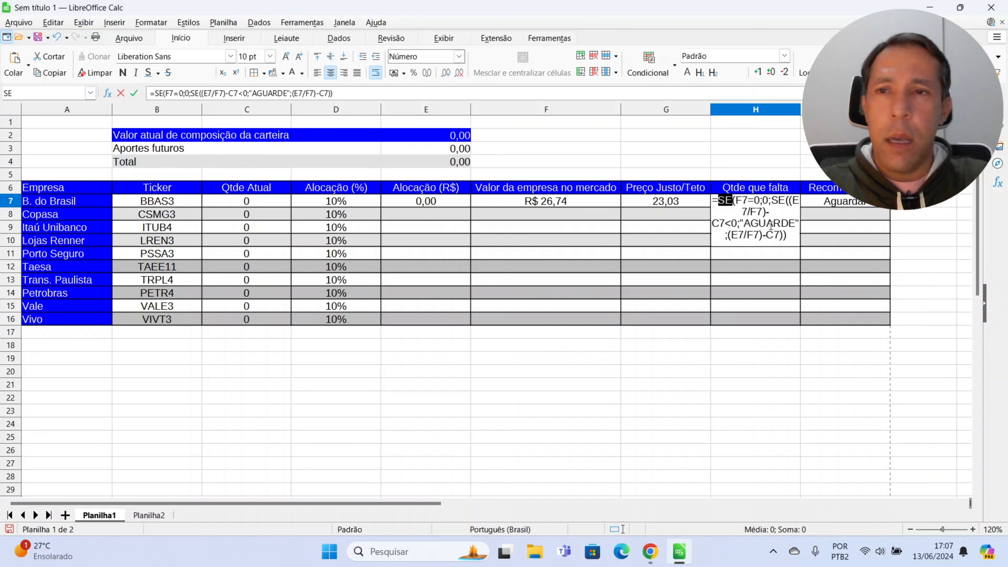
key("Return")
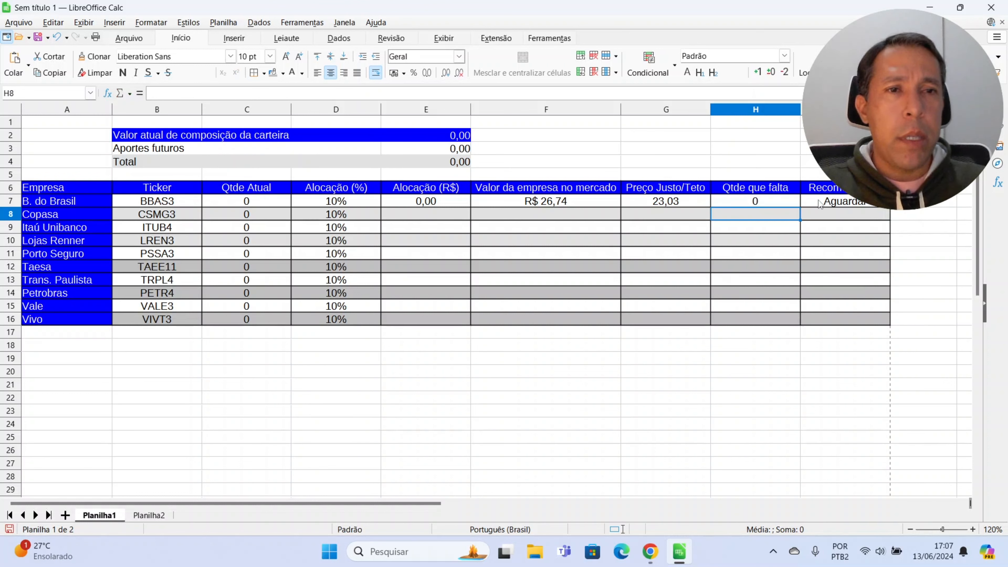
left_click(843, 203)
double_click(843, 203)
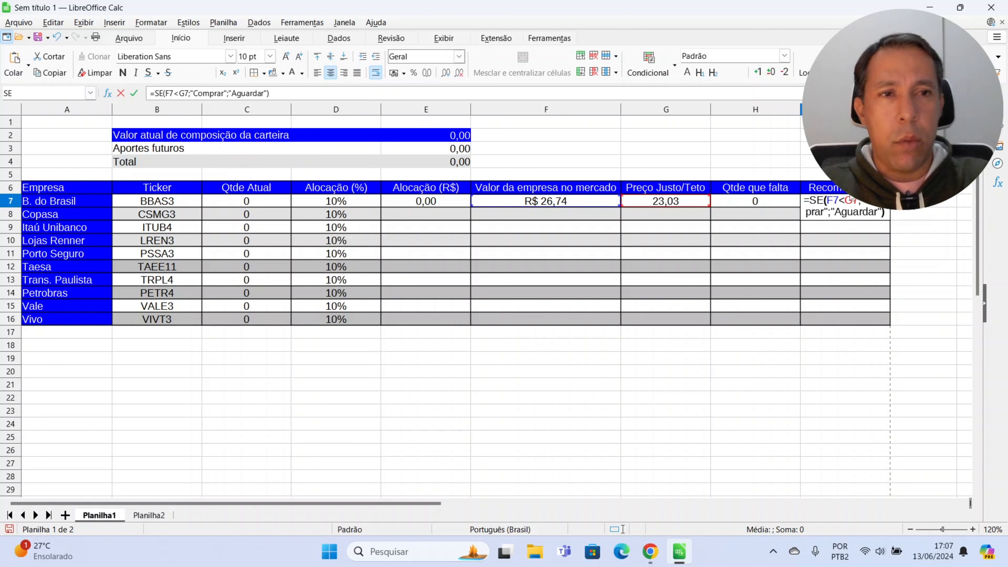
key("Return")
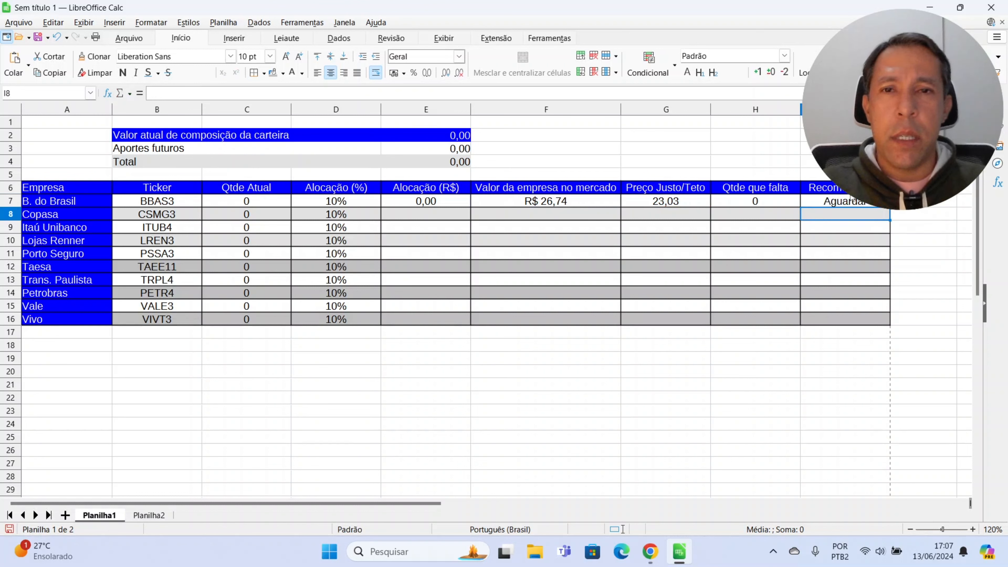
Step: Open a new Chrome window and search Google for the bbas3 share price
left_click(536, 216)
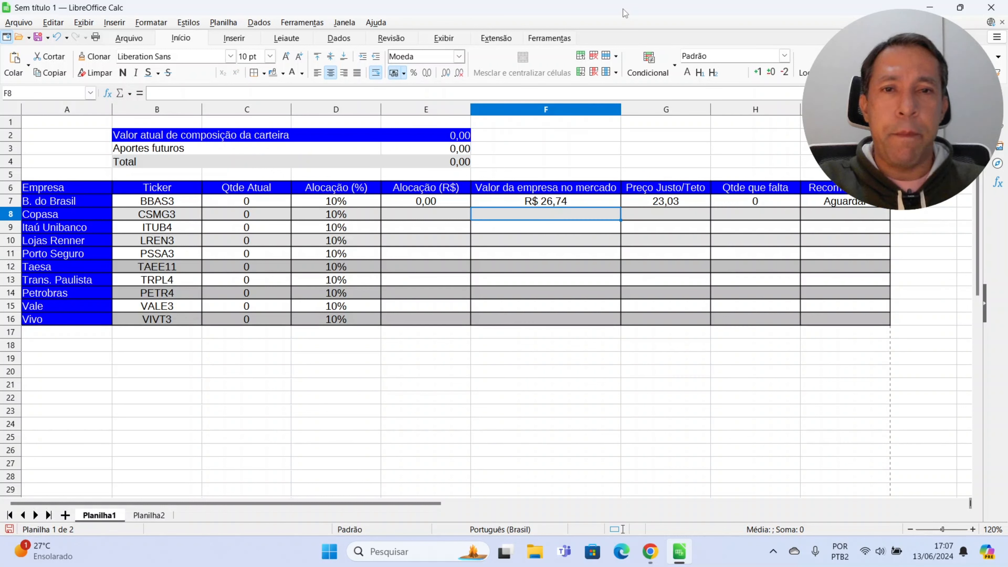
left_click(651, 551)
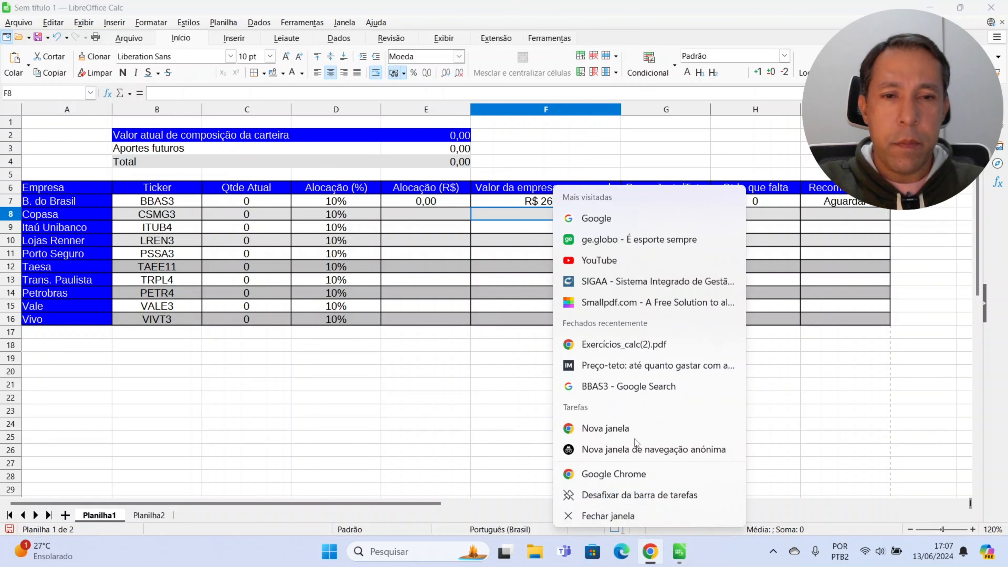
left_click(635, 430)
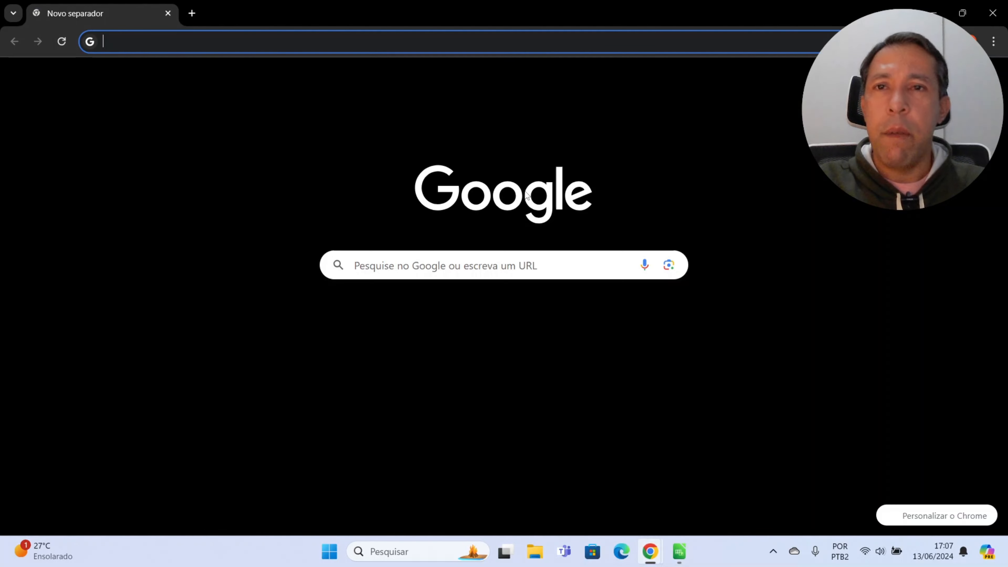
left_click(397, 41)
type("b")
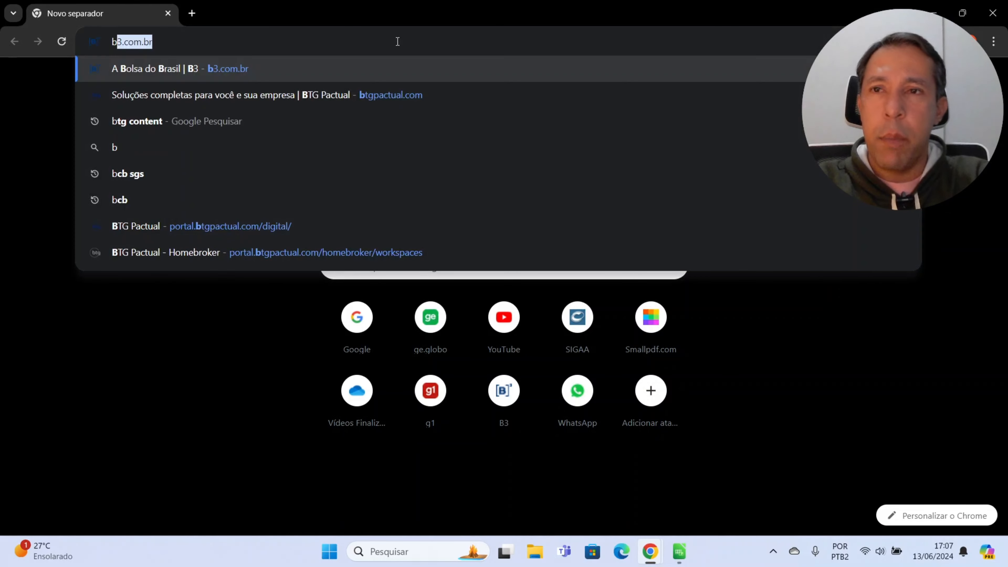
type("bas")
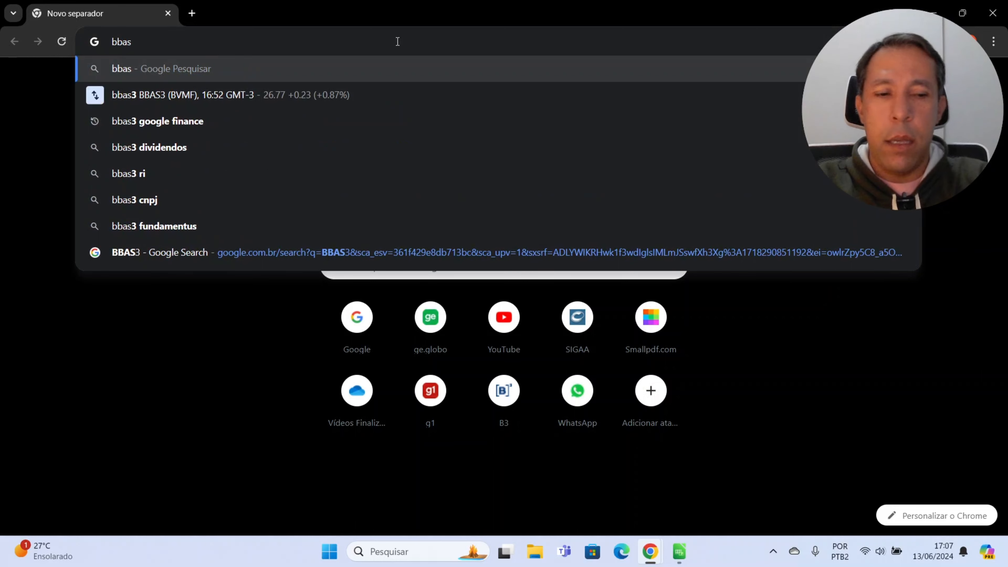
type("3")
key("Return")
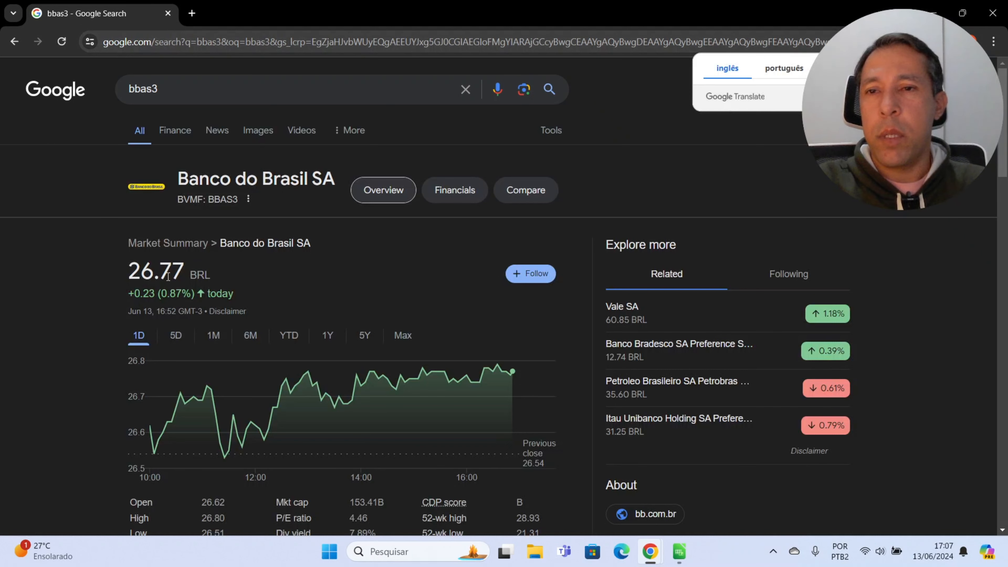
Step: Return to the spreadsheet and set the Banco do Brasil market value in F7 to 26,77
key("alt+Tab")
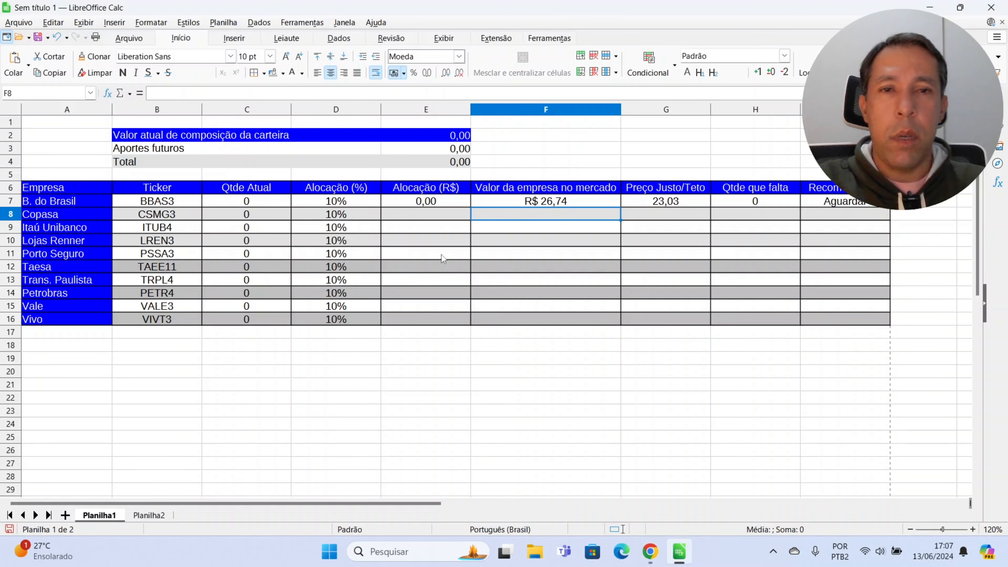
left_click(558, 204)
key("alt+Tab")
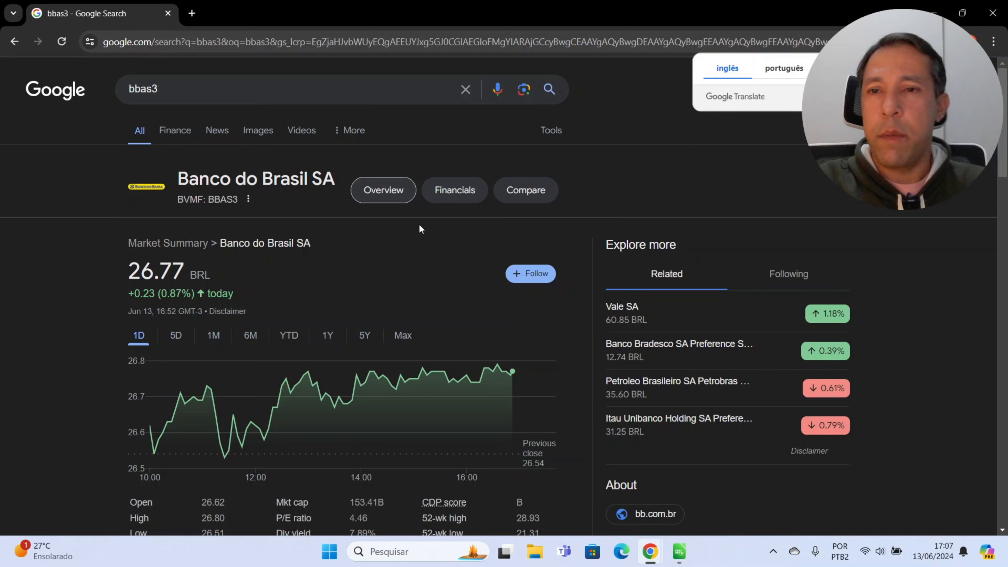
key("alt+Tab")
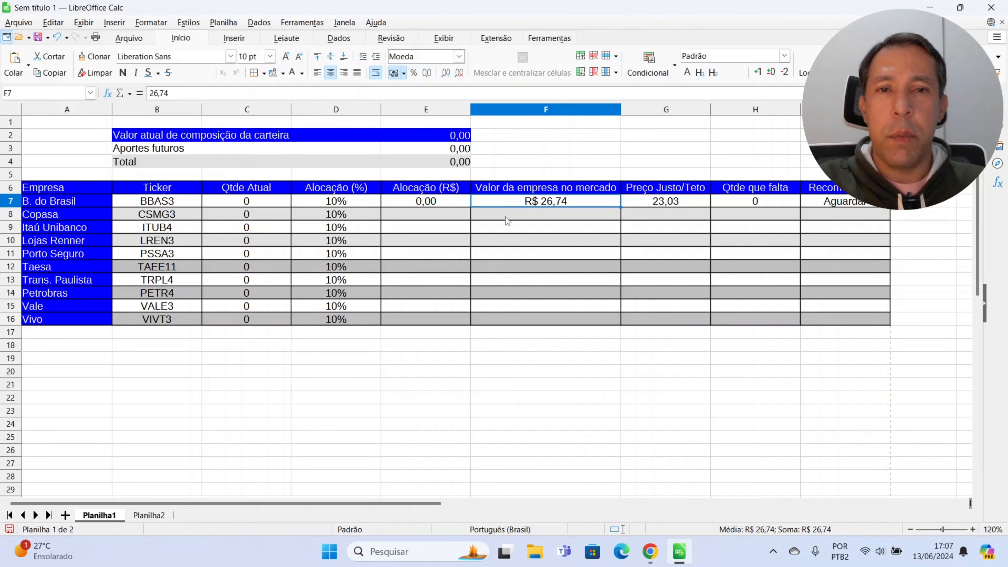
double_click(571, 201)
key("BackSpace")
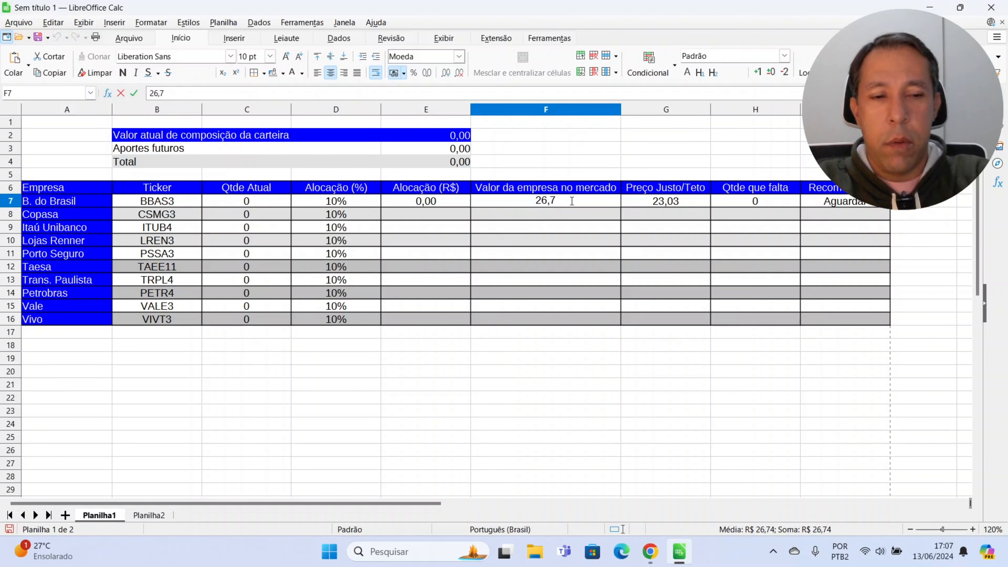
type("7")
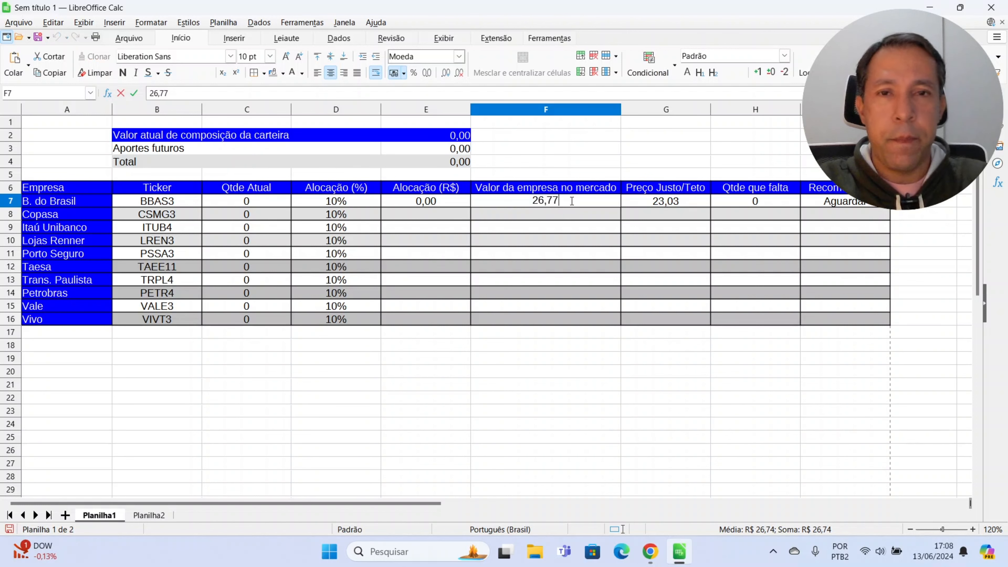
key("Return")
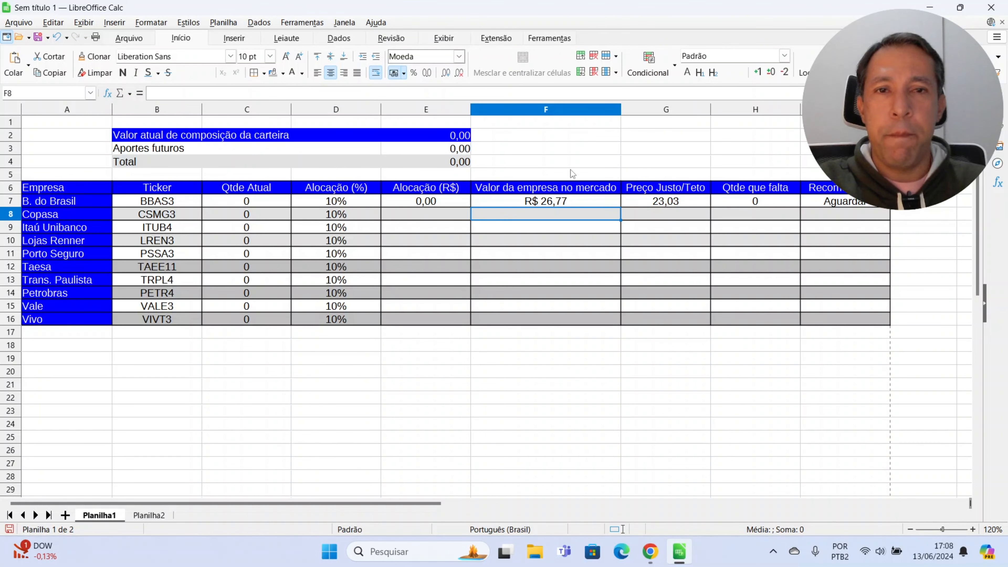
Step: Arrange the spreadsheet and the Google search window side by side
left_click_drag(494, 15, 1006, 48)
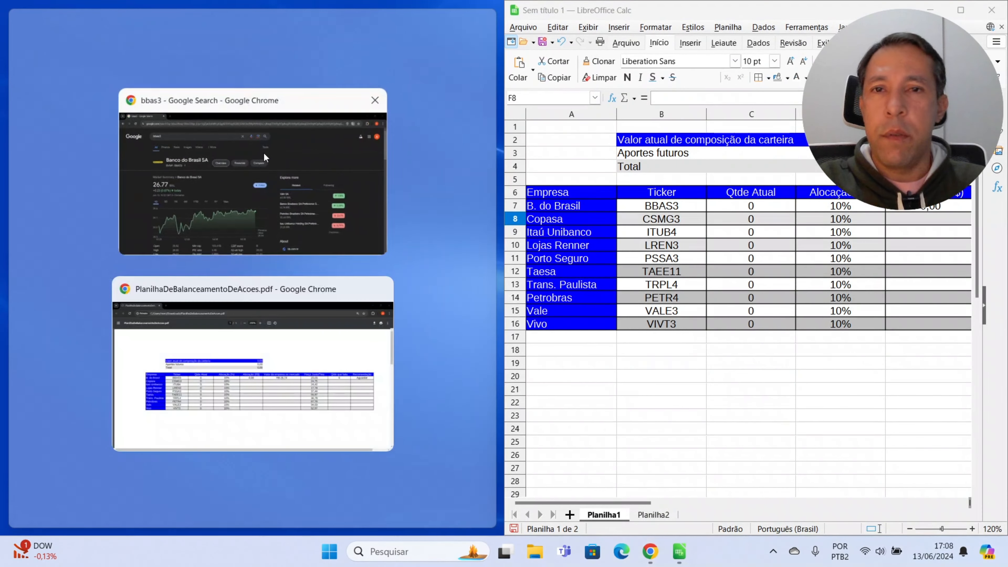
left_click(263, 152)
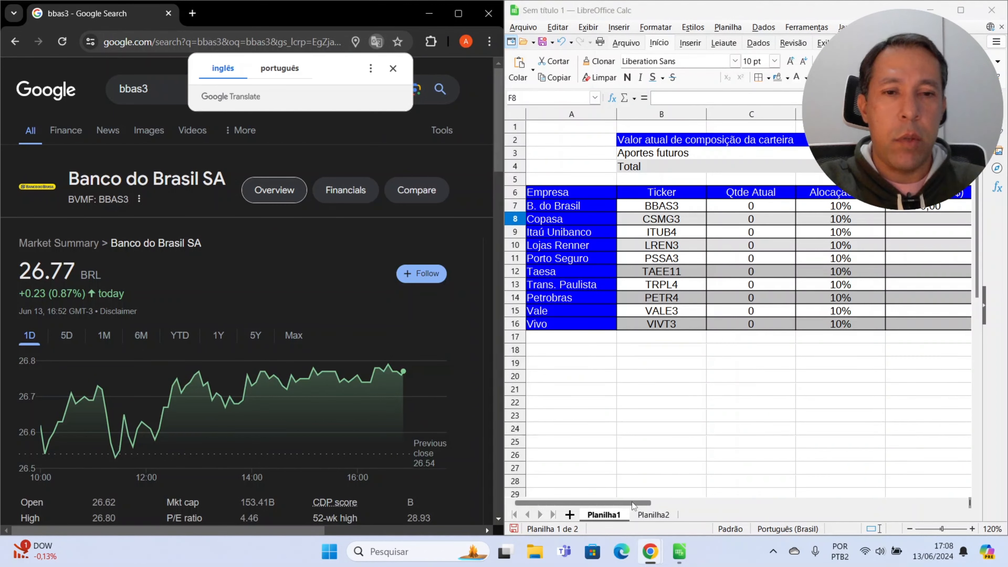
left_click_drag(631, 501, 735, 493)
Step: Look up Copasa's ticker in the table and search Google for csmg3
double_click(180, 96)
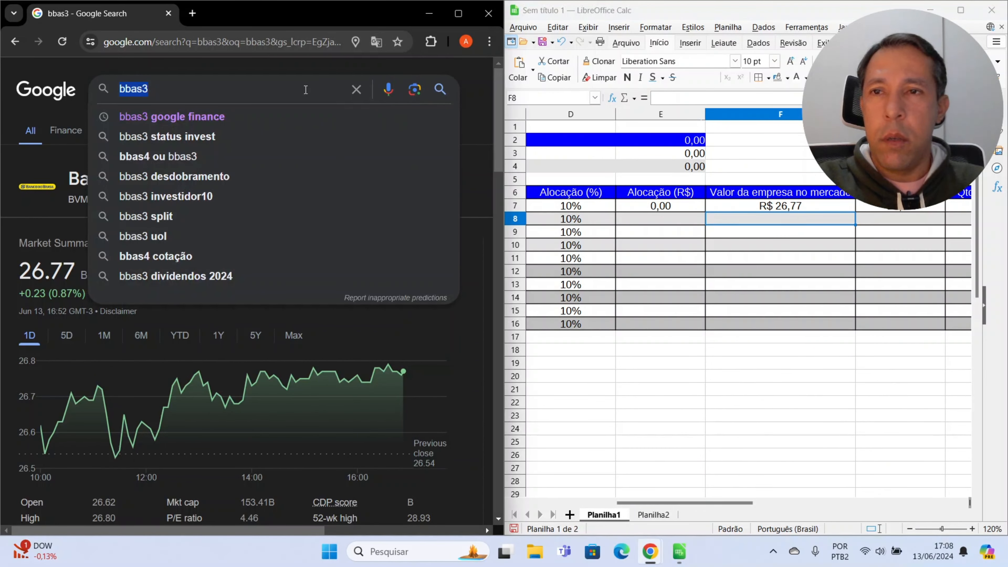
left_click(356, 90)
left_click(588, 218)
key("Left")
key("Left")
key("Left")
left_click(239, 90)
type("csmg3")
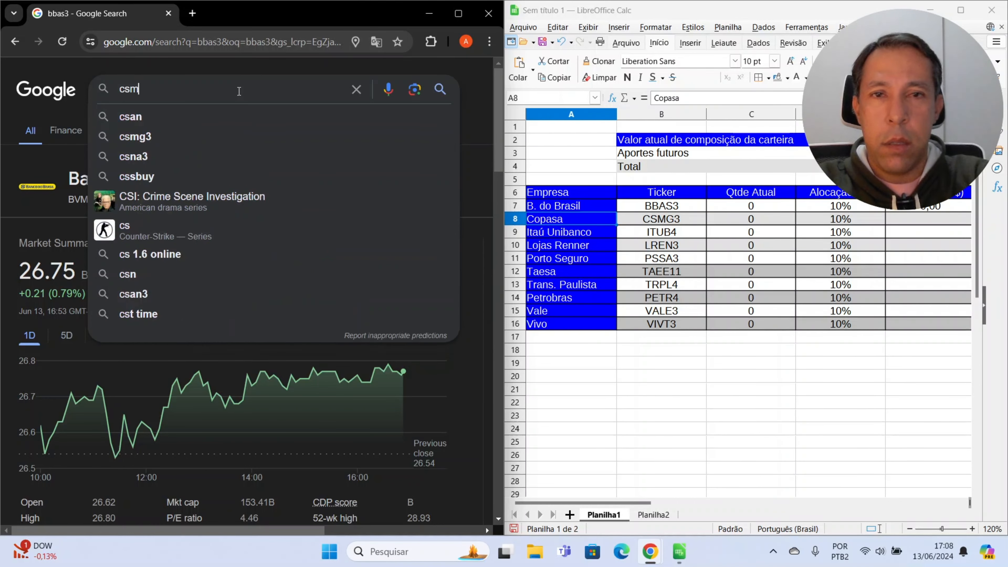
key("Return")
Step: Enter 19,67 as Copasa's market value in F8
left_click(675, 221)
key("Right")
key("Right")
key("Right")
key("Right")
type("19,67")
key("Return")
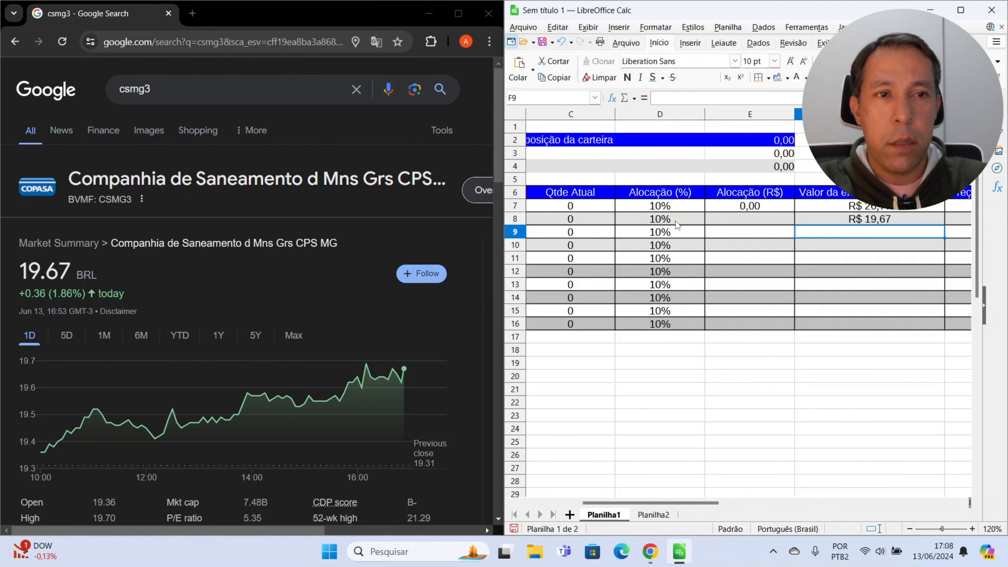
Step: Search Google for itub4 and enter 31,26 as Itaú Unibanco's market value in F9
double_click(248, 89)
type("itub4")
key("Return")
left_click(858, 233)
type("31,26")
key("Return")
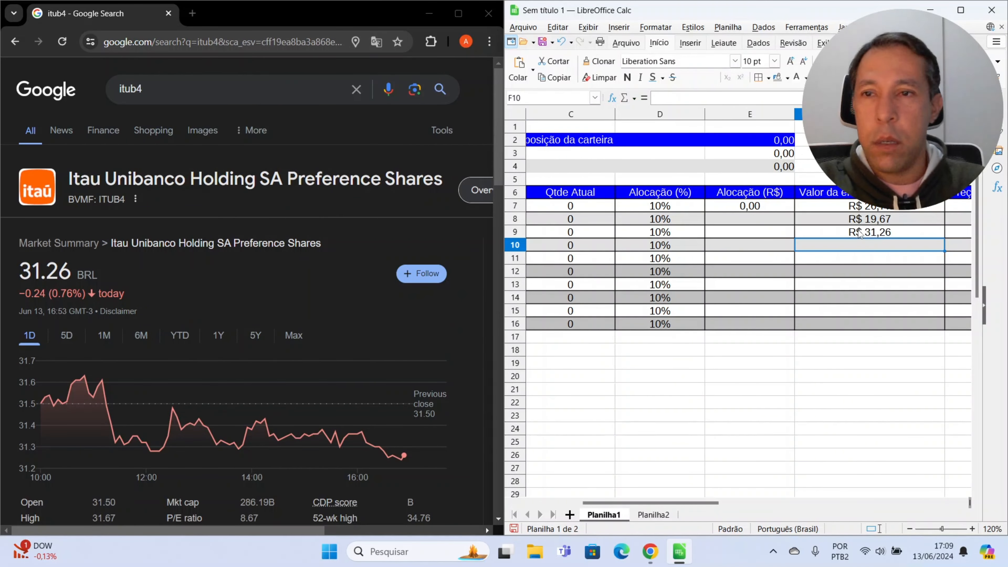
Step: Search Google for lren3 and enter 12,67 as Lojas Renner's market value in F10
double_click(238, 88)
type("Iren3")
key("Return")
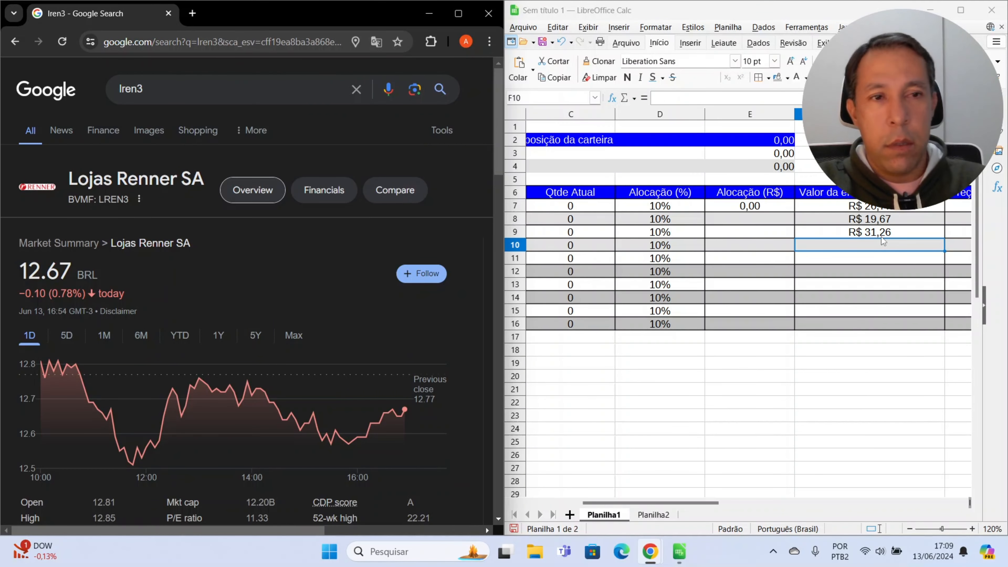
left_click(869, 245)
type("12,67")
key("Return")
Step: Look up Porto Seguro's ticker in the table and search Google for pssa3
key("Left")
key("Left")
key("Left")
key("Left")
double_click(327, 84)
type("pssa3")
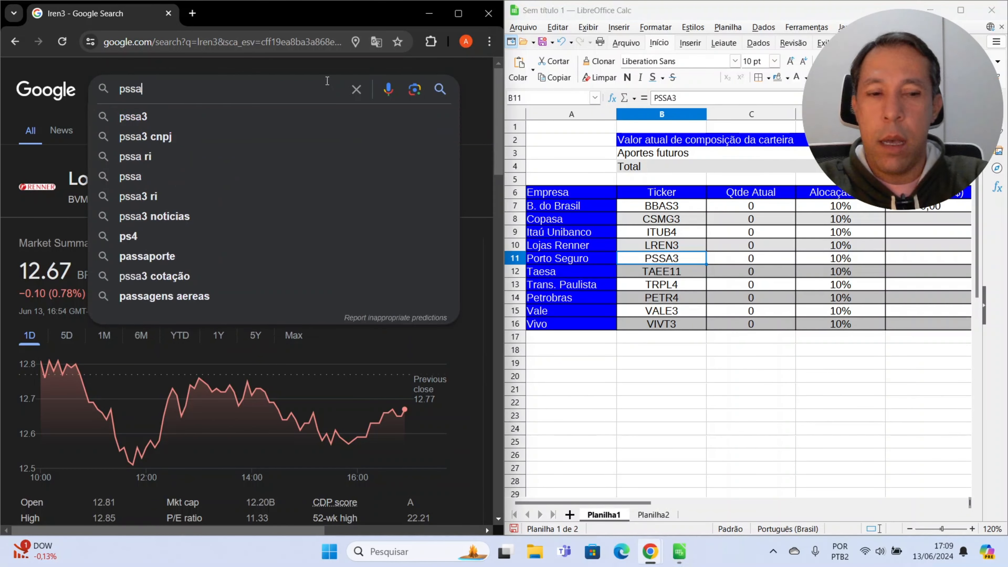
key("Return")
Step: Enter 29,61 as Porto Seguro's market value in F11
key("Right")
key("Right")
key("Right")
key("Right")
type("29,61")
key("Return")
Step: Look up Taesa's ticker in the table and search Google for taee11
key("Left")
key("Left")
key("Left")
key("Left")
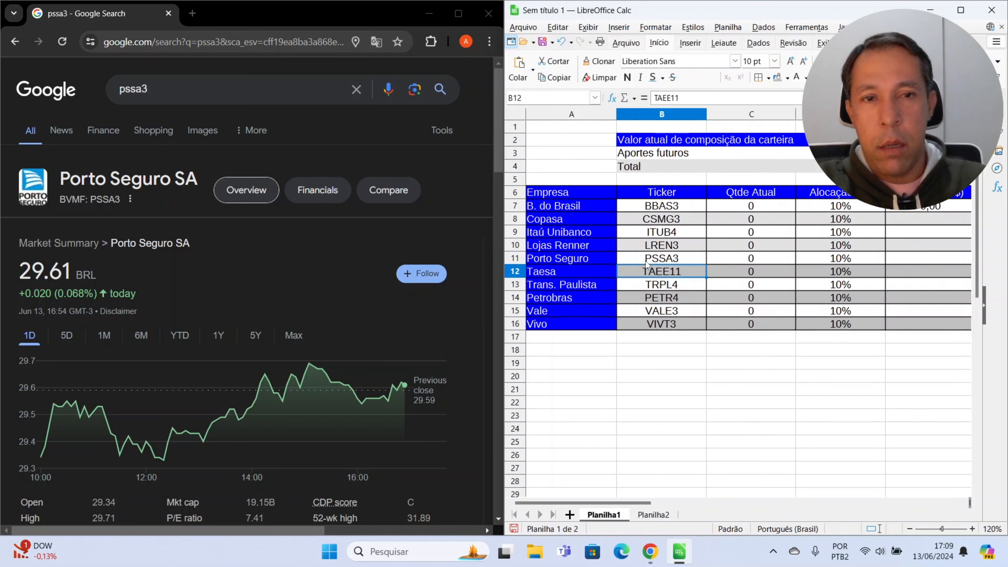
double_click(186, 88)
type("taee11")
key("Return")
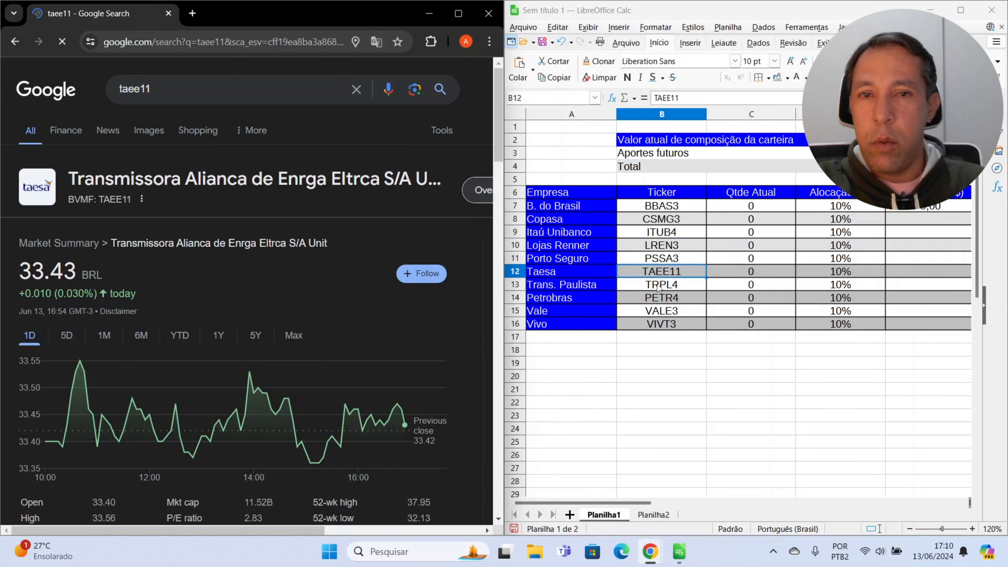
Step: Enter 33,43 as Taesa's market value in F12
left_click(653, 274)
key("Right")
key("Right")
key("Right")
key("Right")
type("33,43")
key("Return")
Step: Look up Trans. Paulista's ticker in the table and search Google for trpl4
key("Left")
key("Left")
key("Left")
key("Left")
double_click(135, 88)
type("trpl4")
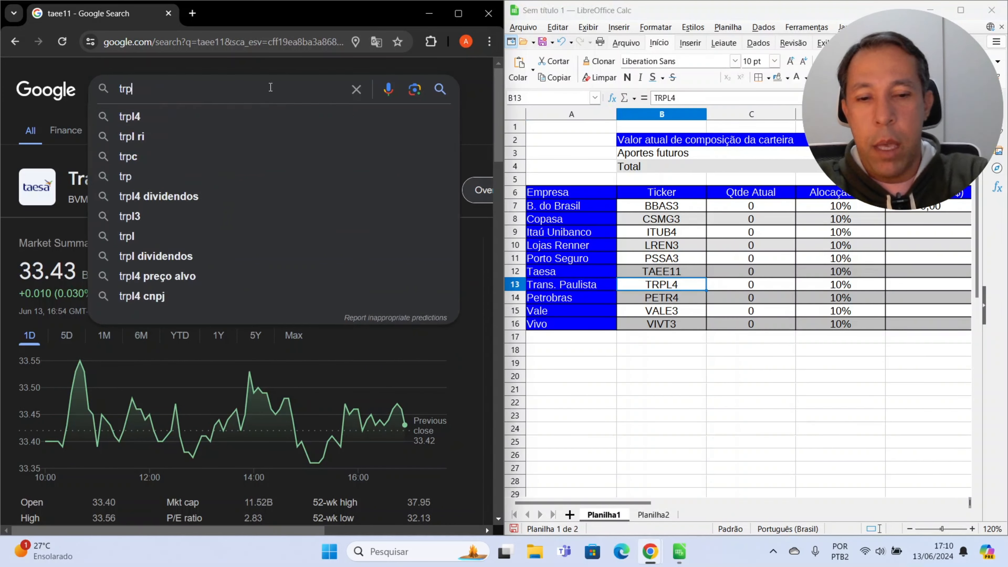
key("Return")
Step: Enter 25,02 as Trans. Paulista's market value in F13
key("Right")
key("Right")
key("Right")
key("Right")
type("25,02")
key("Return")
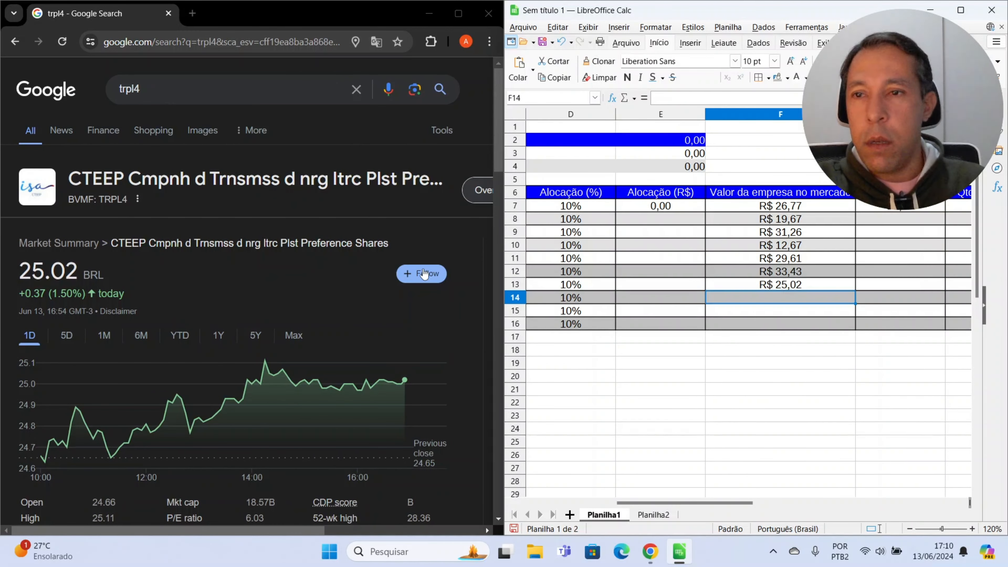
Step: Search Google for petr4 and enter 35,54 as Petrobras's market value in F14
double_click(135, 88)
type("petr4")
key("Return")
left_click(857, 297)
type("35,54")
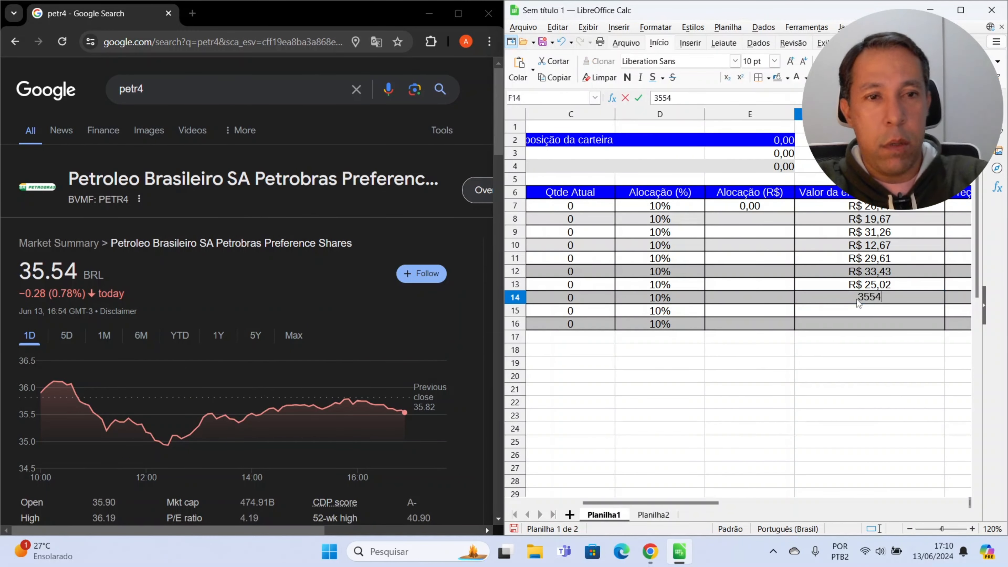
key("Return")
Step: Look up Vale's ticker in the table and search Google for vale3
key("Left")
key("Left")
key("Left")
key("Left")
double_click(135, 88)
type("vale3")
key("Return")
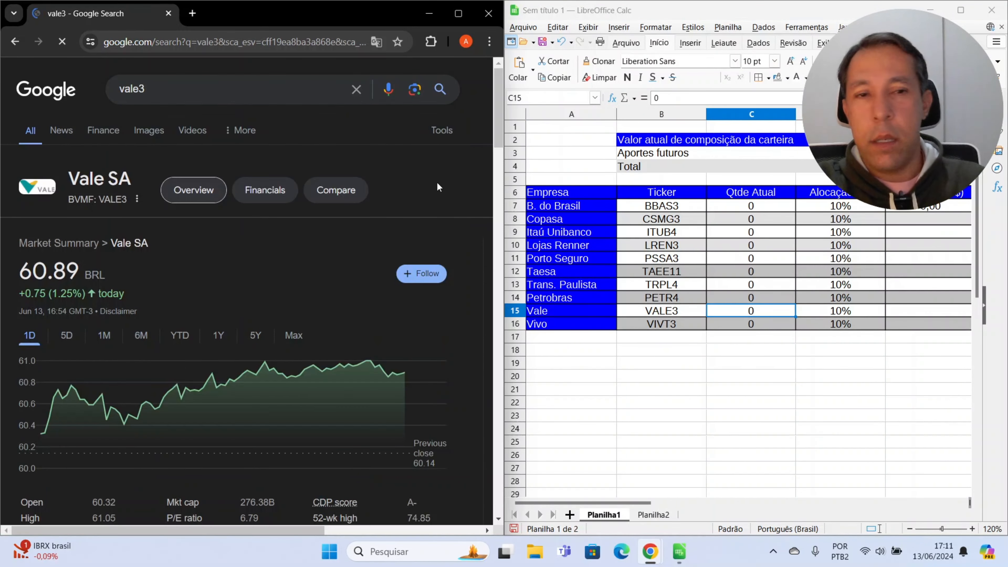
Step: Enter 60,89 as Vale's market value in F15
left_click(671, 313)
key("Right")
key("Right")
key("Right")
key("Right")
type("60,89")
key("Return")
Step: Search Google for vivt3 and enter 44,25 as Vivo's market value in F16
double_click(135, 88)
type("vivt3")
key("Return")
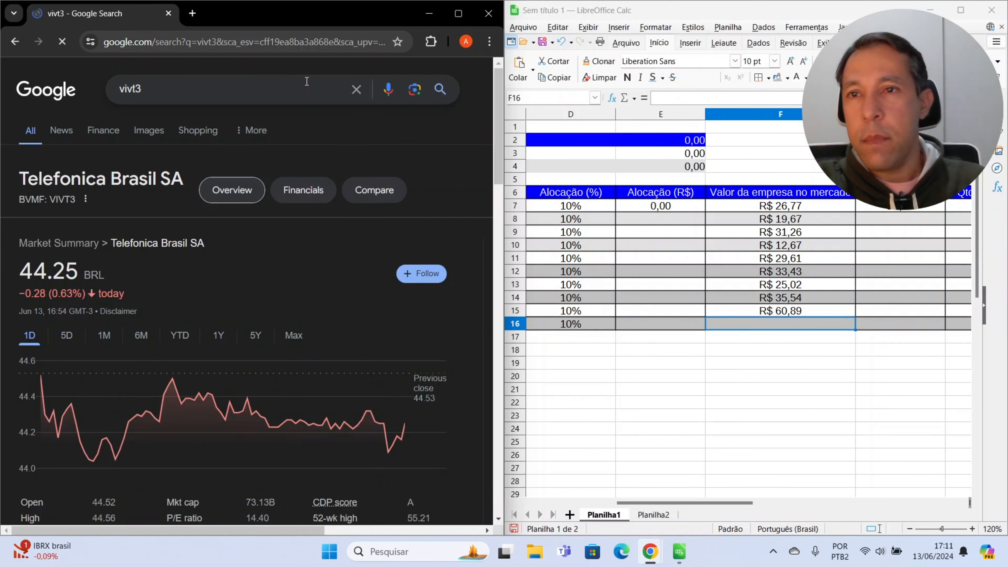
left_click(776, 323)
type("44,25")
key("Return")
Step: Maximize the spreadsheet window and select the company market values in F7:F16
key("super+Up")
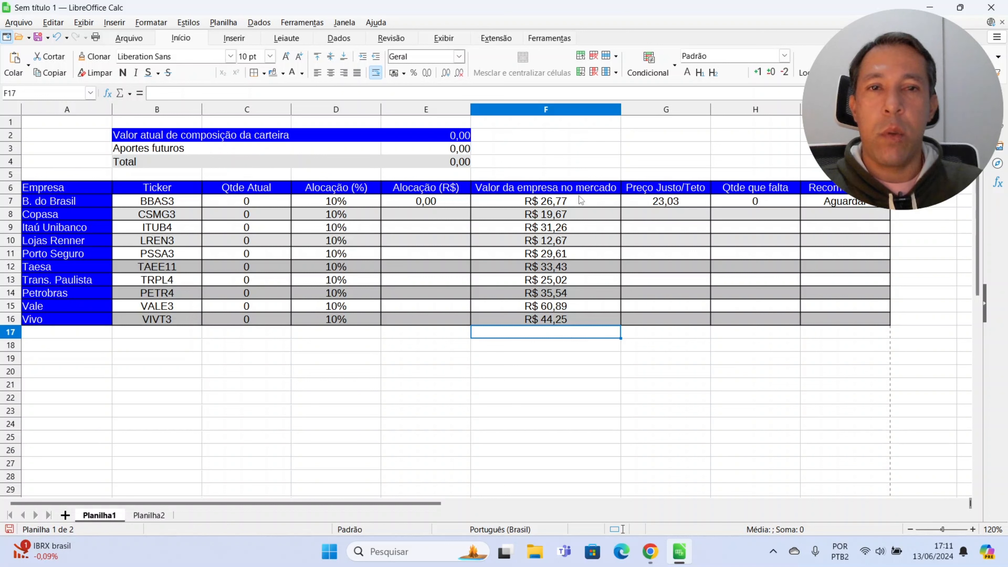
left_click_drag(580, 201, 576, 319)
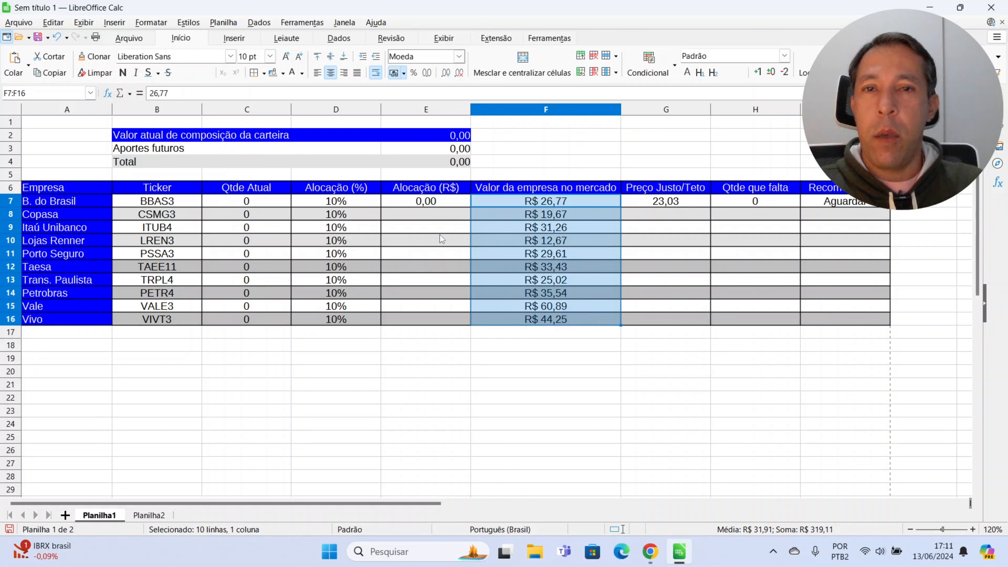
Step: Make the total reference absolute in the B. do Brasil allocation formula in E7, changing it to =$E$4*D7
left_click(428, 203)
double_click(427, 203)
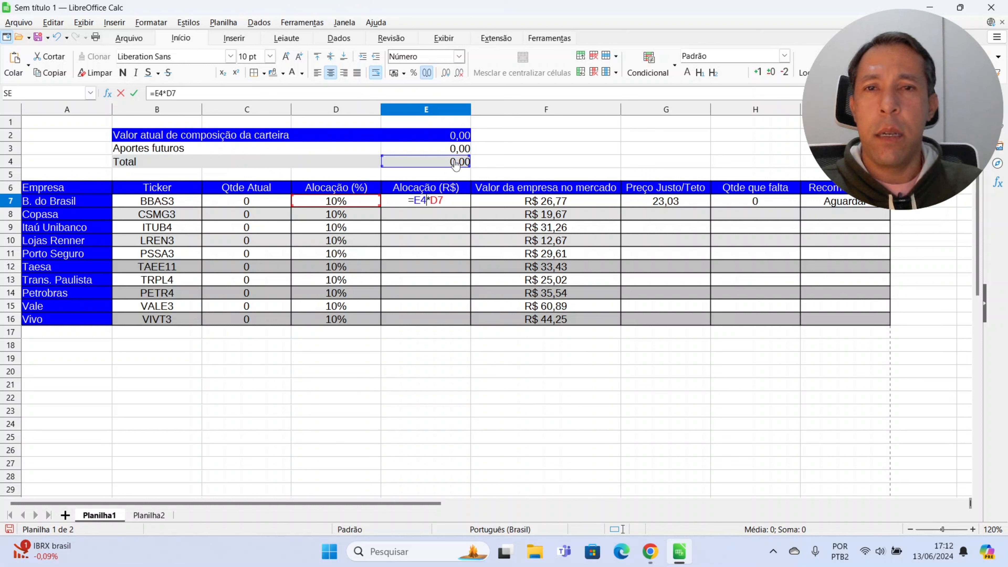
left_click_drag(432, 201, 438, 202)
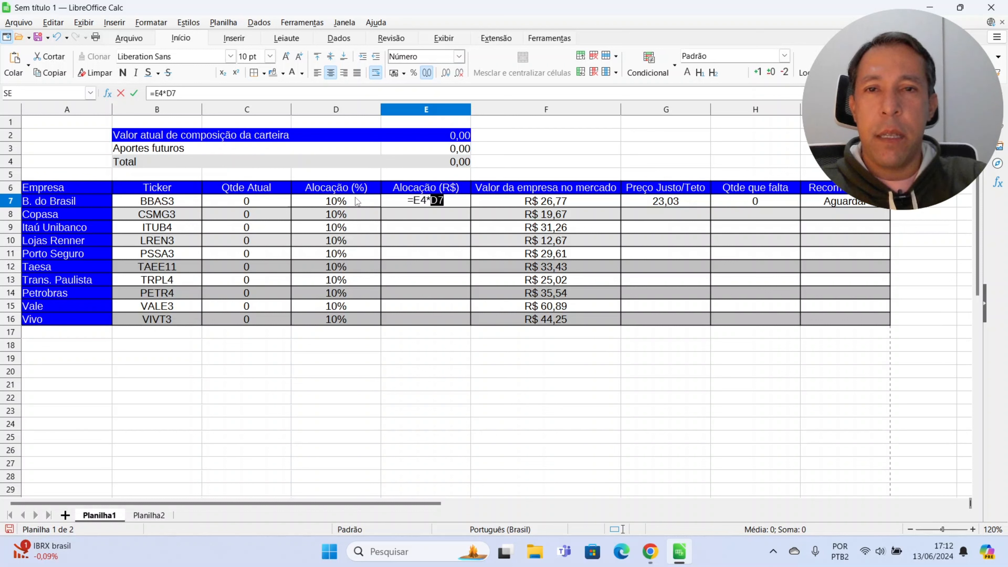
left_click(413, 199)
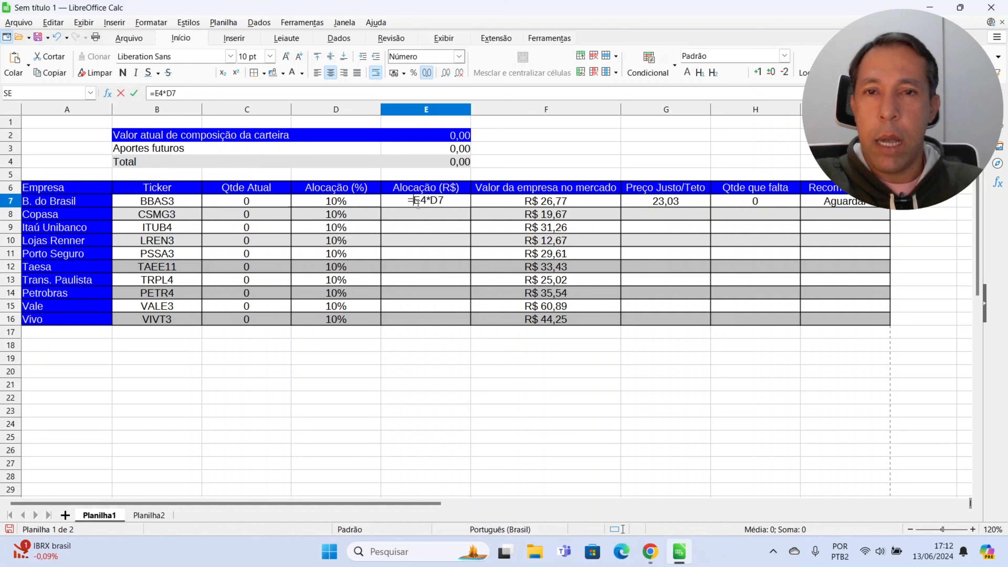
type("$")
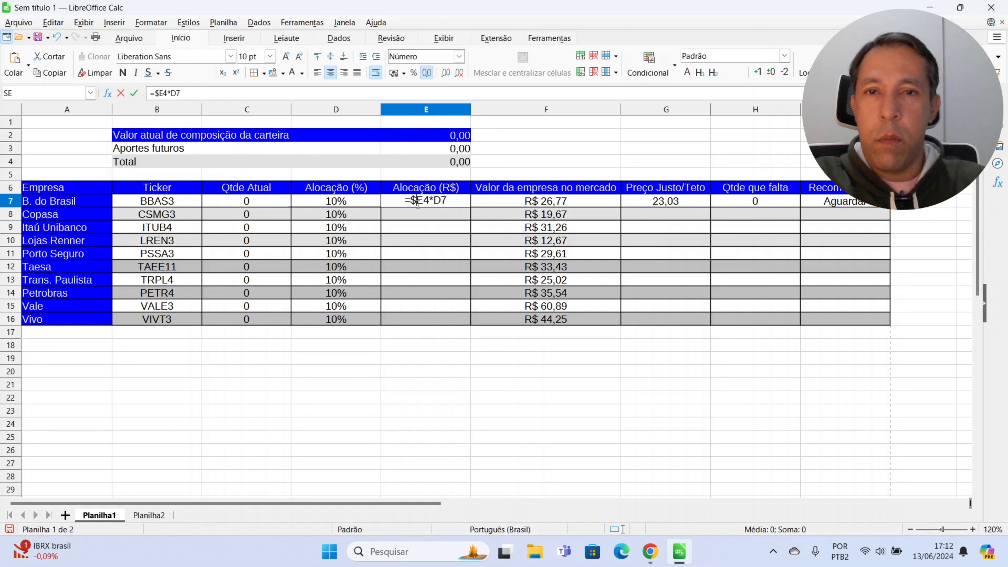
key("Right")
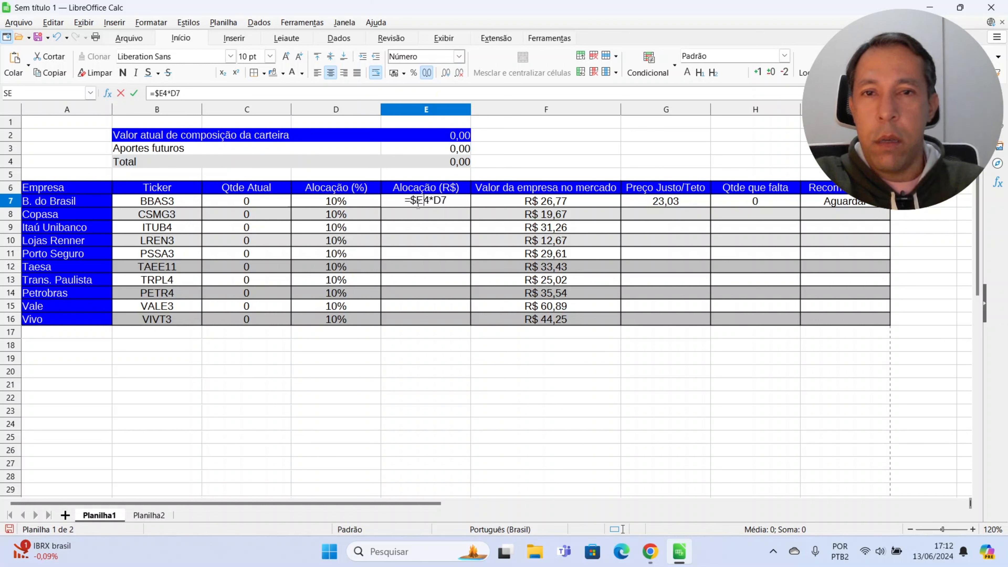
type("$")
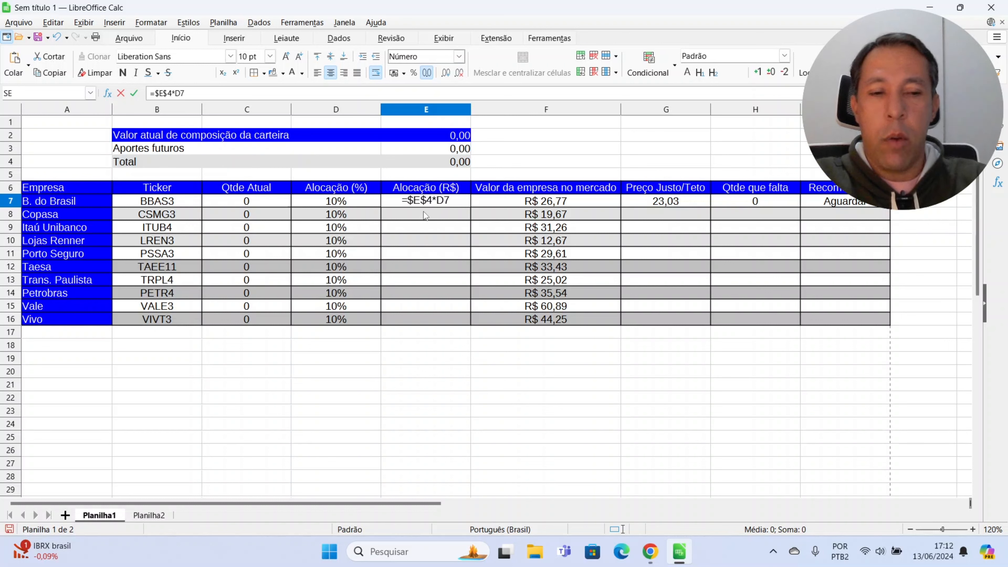
key("Return")
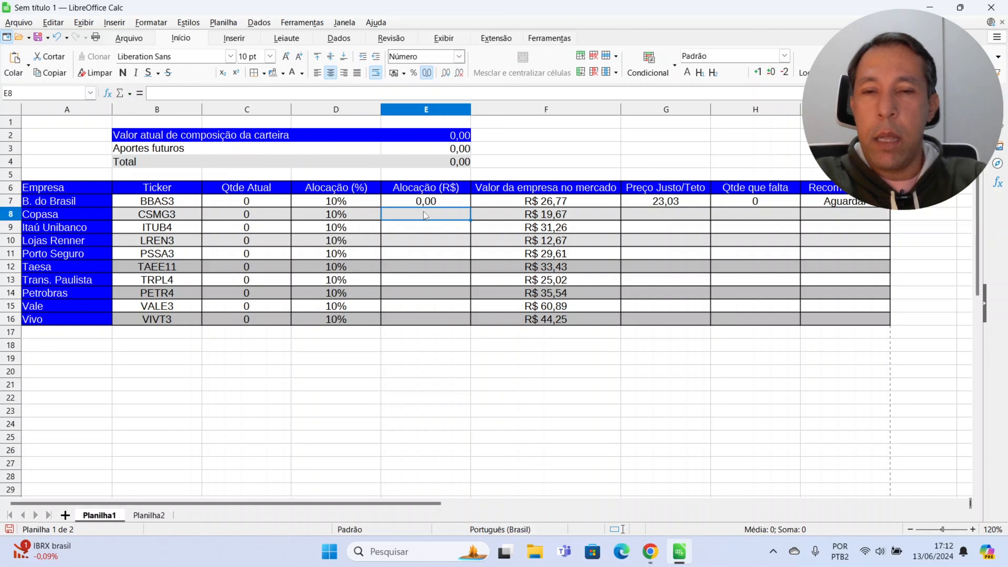
Step: Set the current portfolio value in E2 to 1000 and fill the E7 allocation formula down through E16
left_click(435, 201)
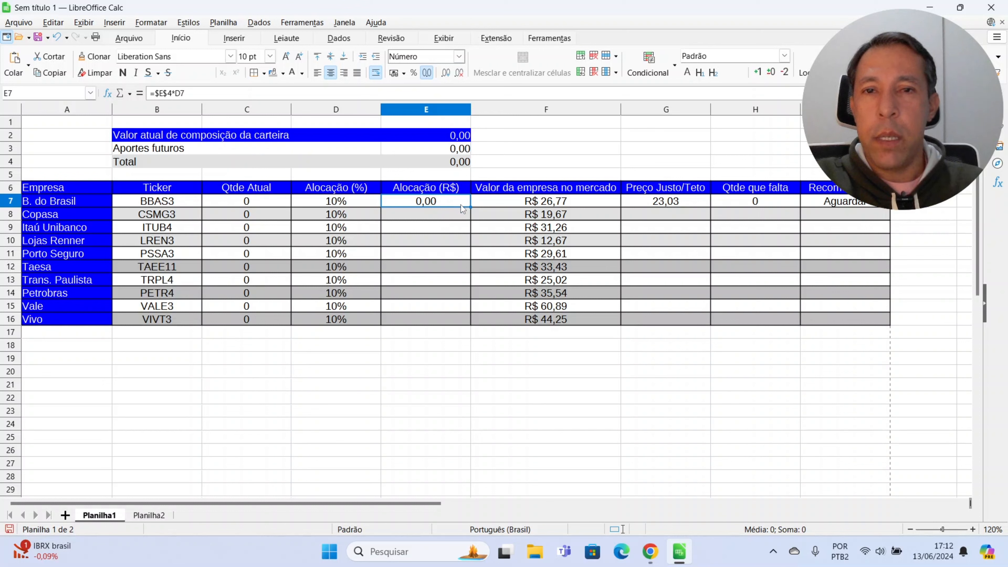
left_click(447, 137)
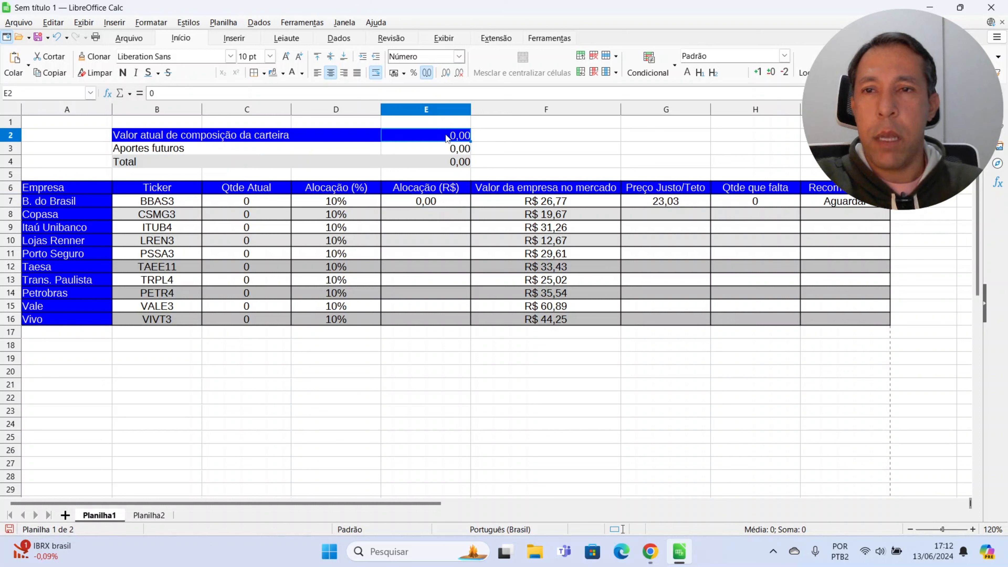
type("1000")
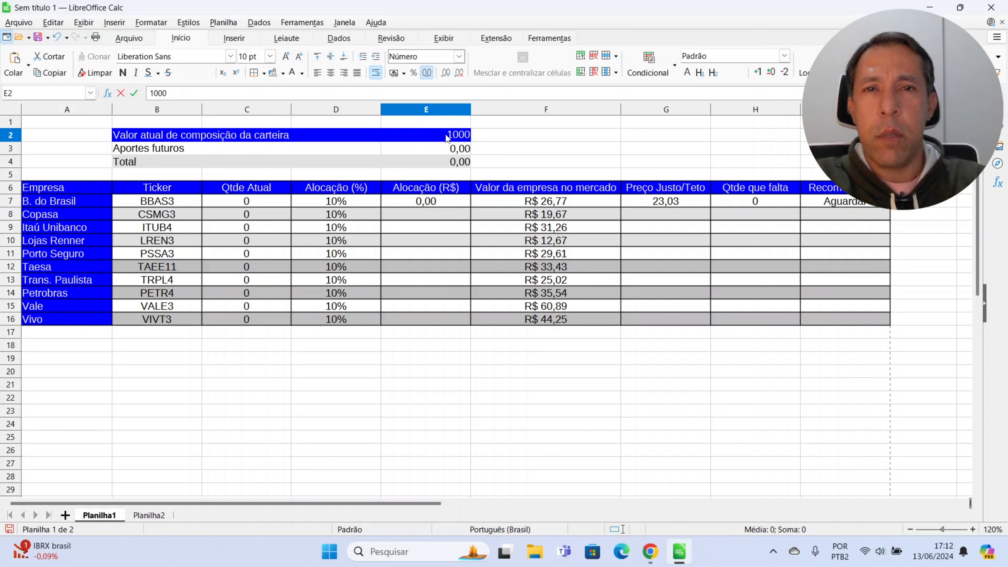
key("Return")
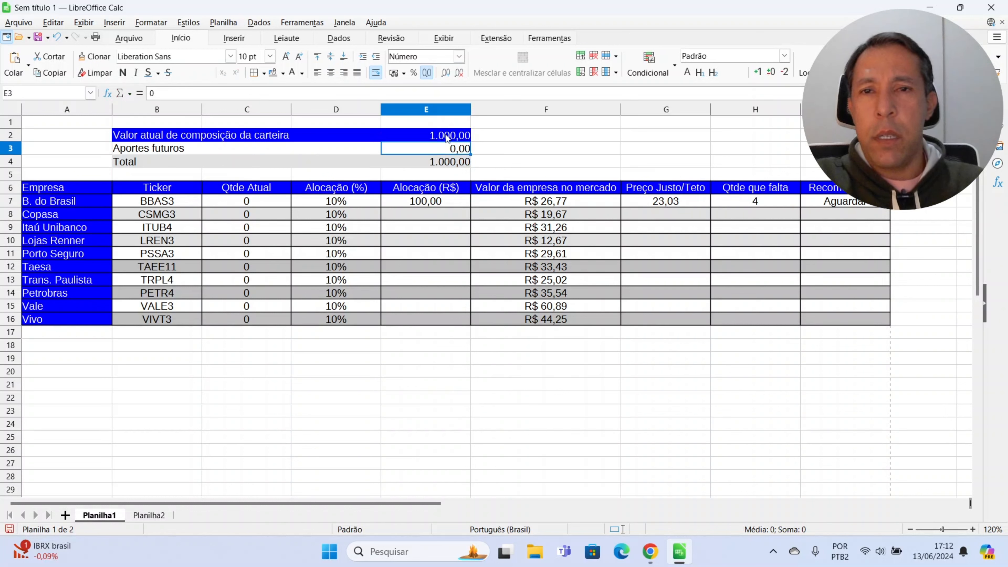
left_click(435, 202)
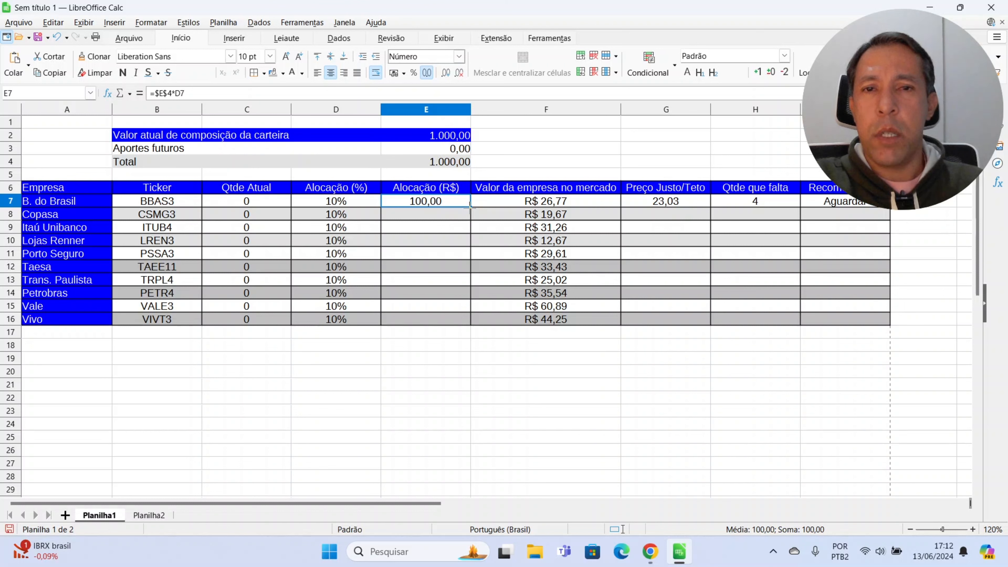
left_click_drag(470, 205, 468, 323)
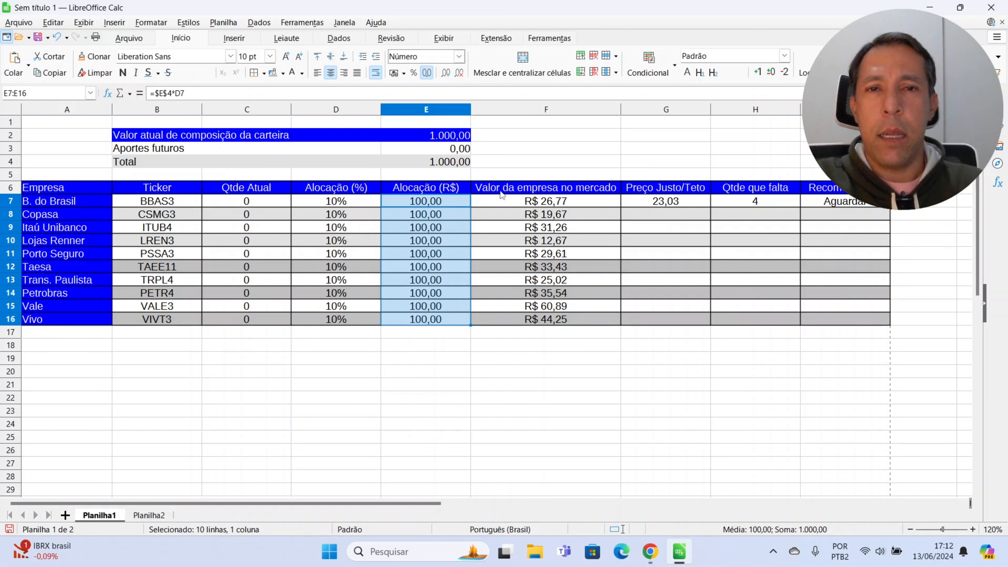
Step: Consult the balancing spreadsheet in Chrome and enter 24,75; 24,42; 17,78; 37,44; 55,97; 36,78; 87,78; 94,93; 52,97 as the fair prices in G8:G16
left_click(554, 203)
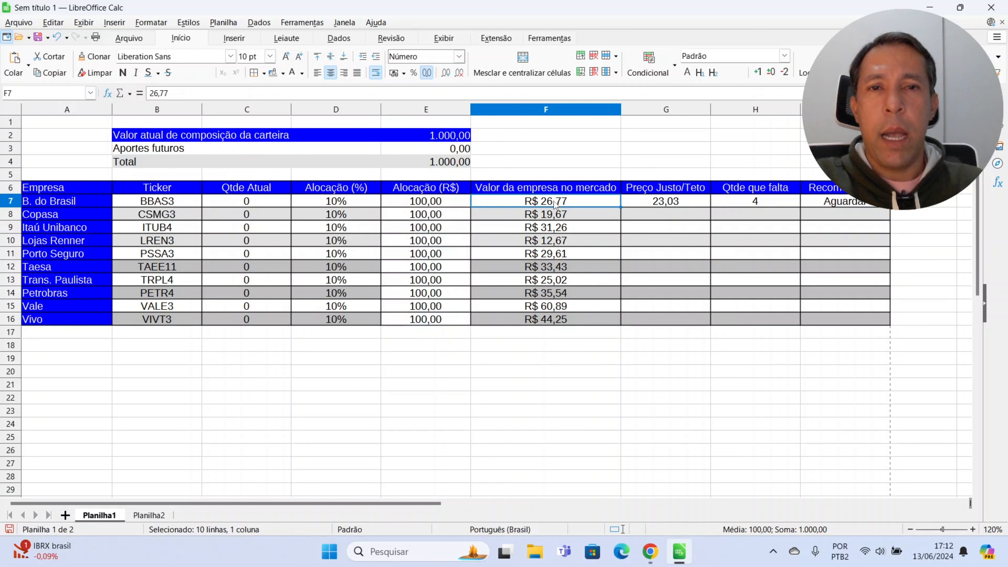
left_click(676, 203)
left_click(676, 214)
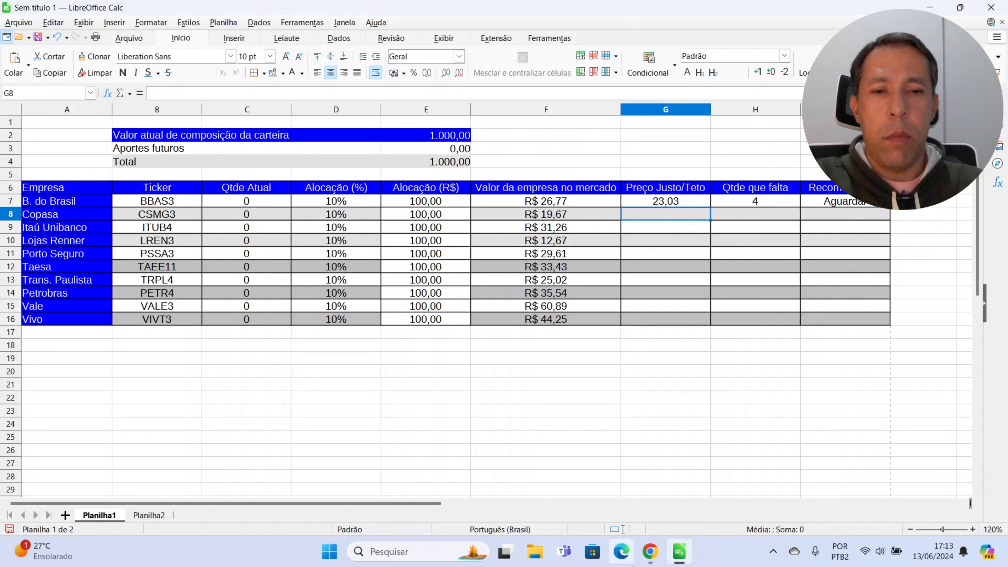
mouse_move(645, 557)
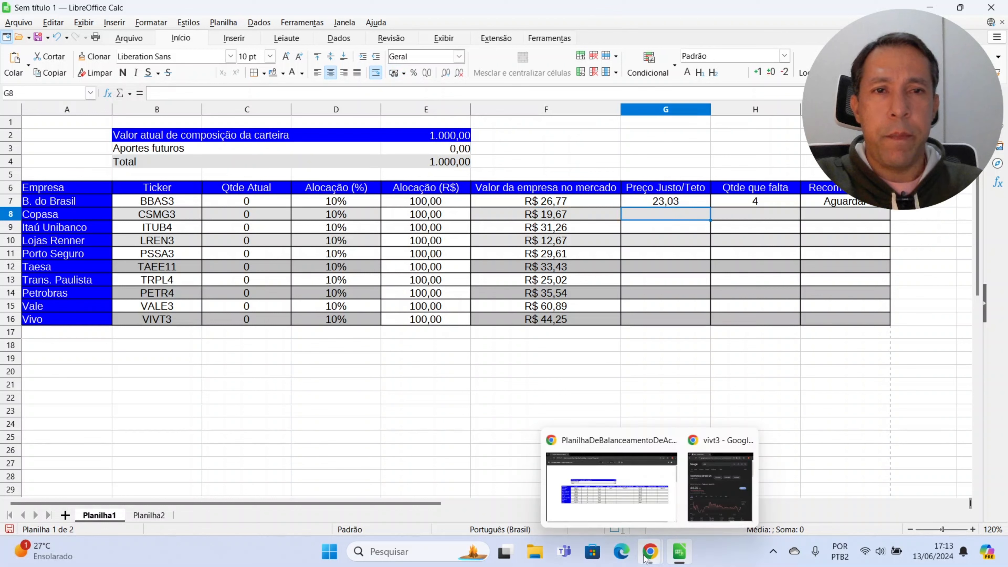
left_click(636, 515)
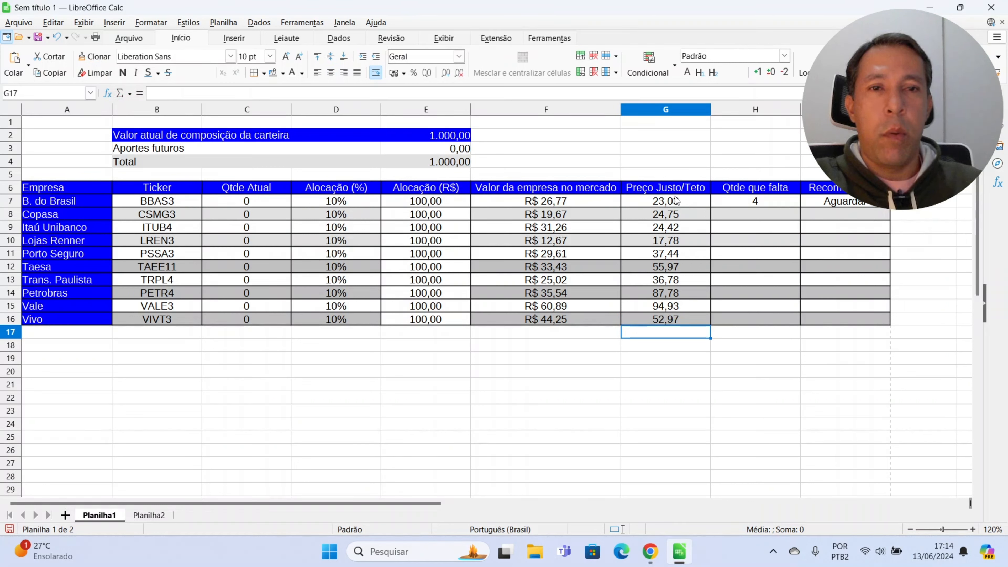
left_click_drag(674, 188, 679, 322)
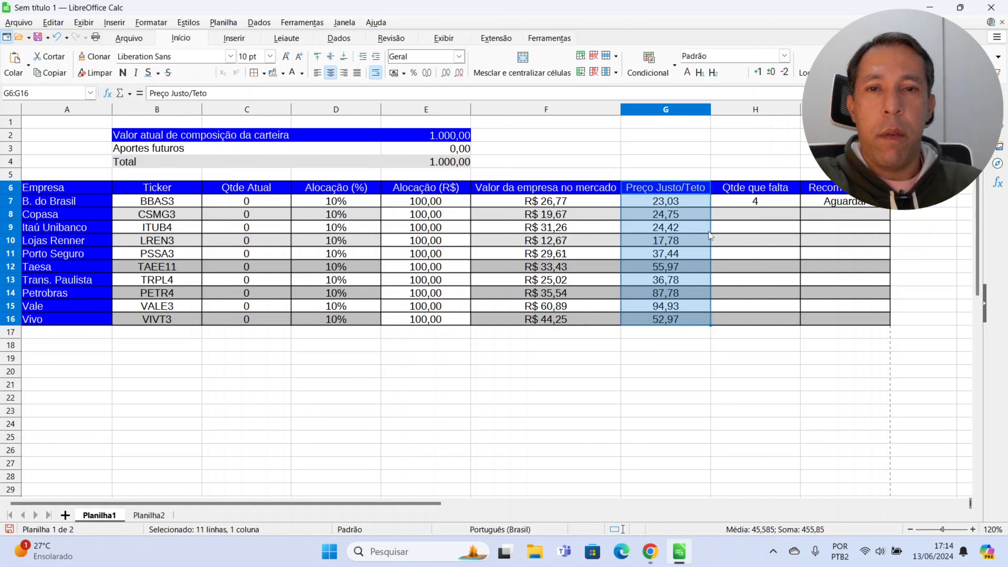
Step: Fill the missing-quantity formula from H7 down through H16 for all companies
left_click(740, 215)
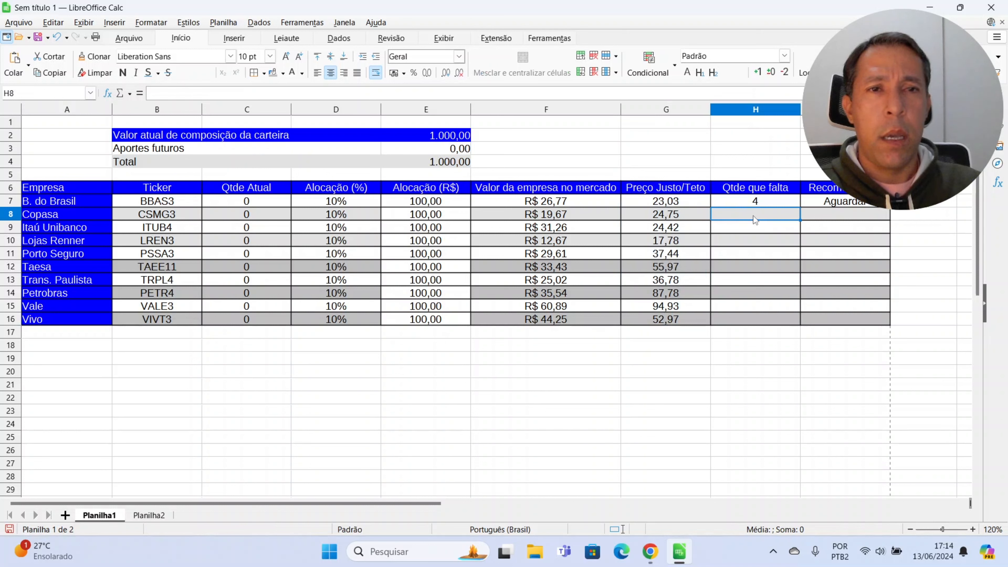
left_click(768, 202)
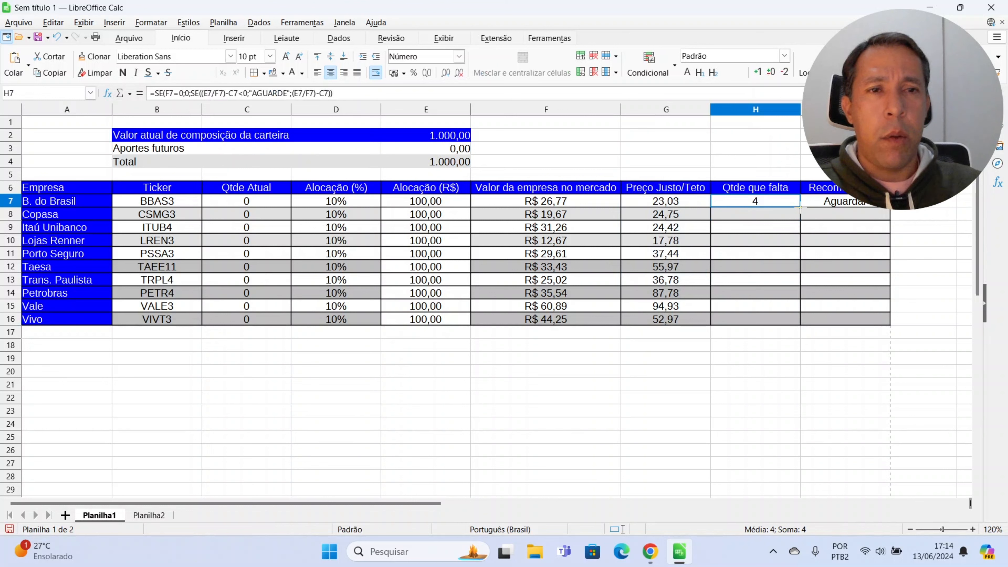
left_click_drag(800, 207, 800, 328)
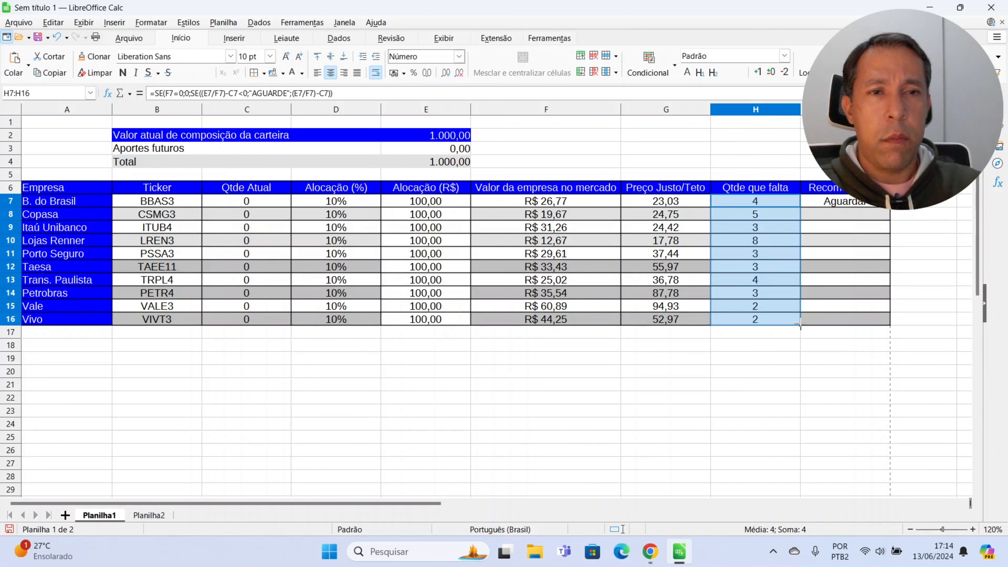
left_click(766, 202)
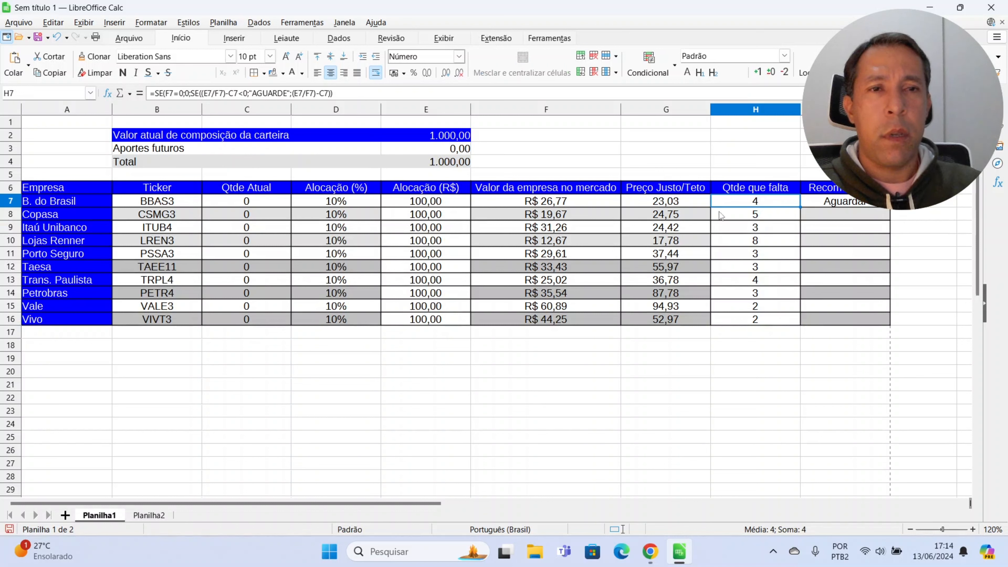
Step: Check the market value and fair price behind the recommendation in I7 and fill its formula down through I16
left_click(845, 205)
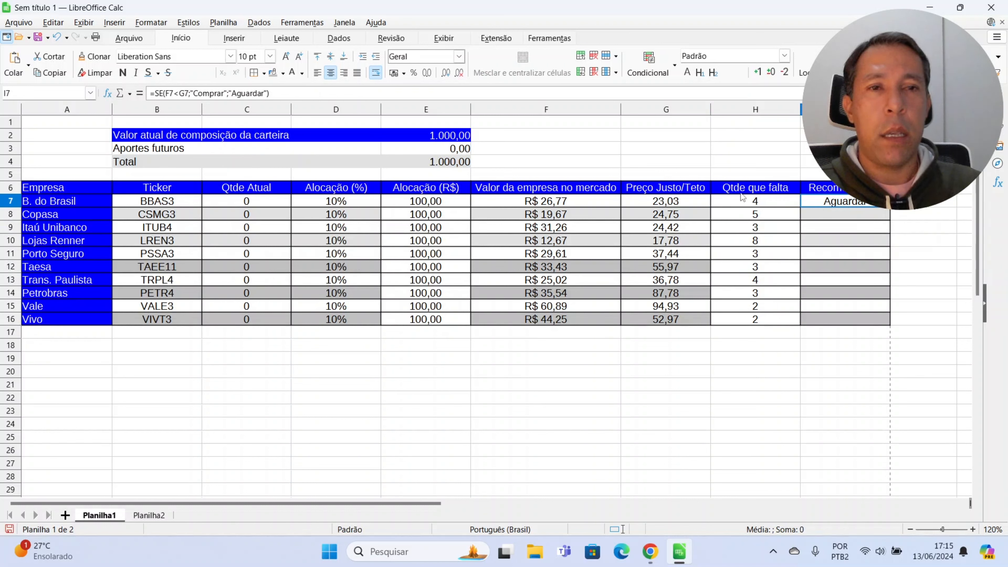
left_click(565, 201)
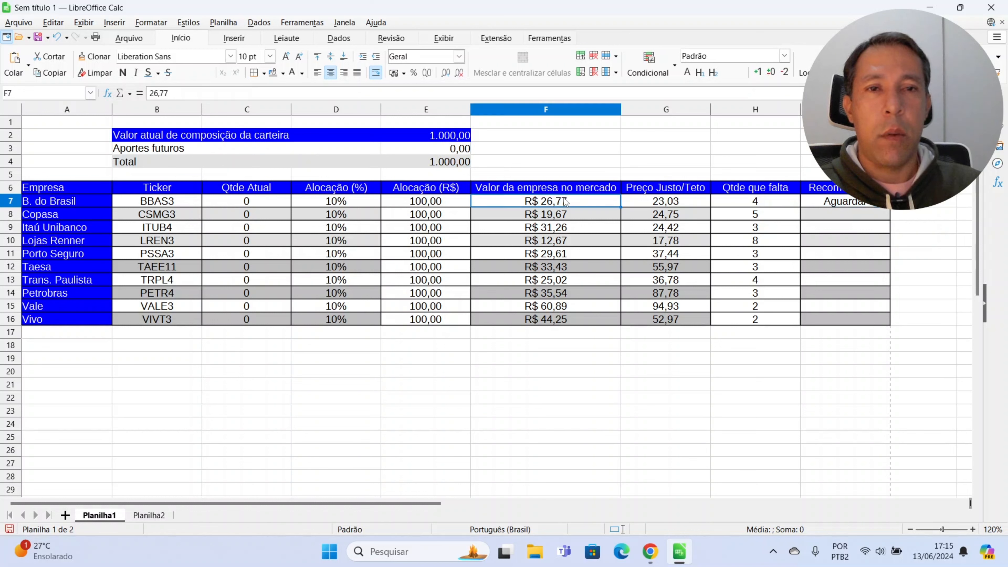
left_click(653, 205)
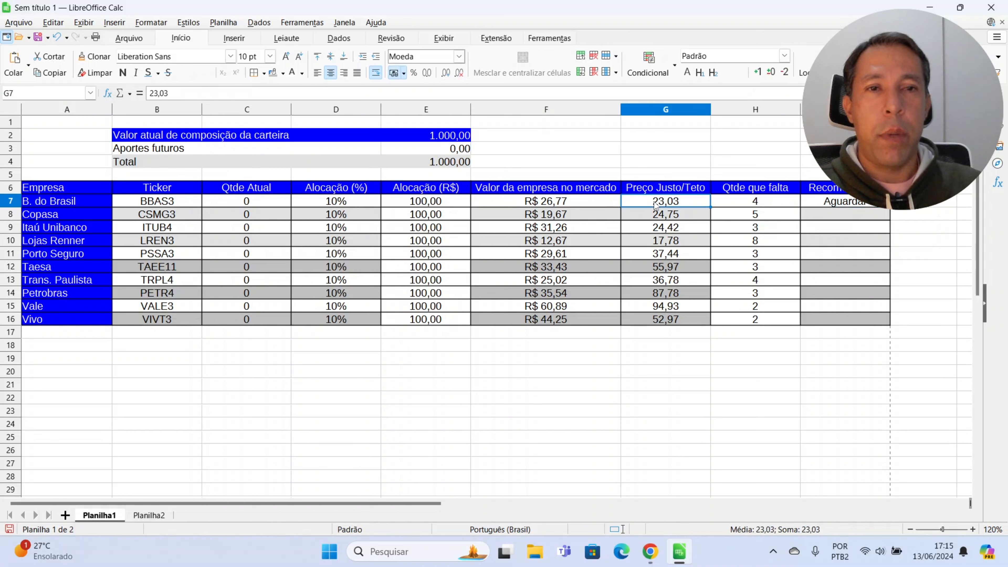
left_click(845, 203)
left_click_drag(889, 207, 890, 322)
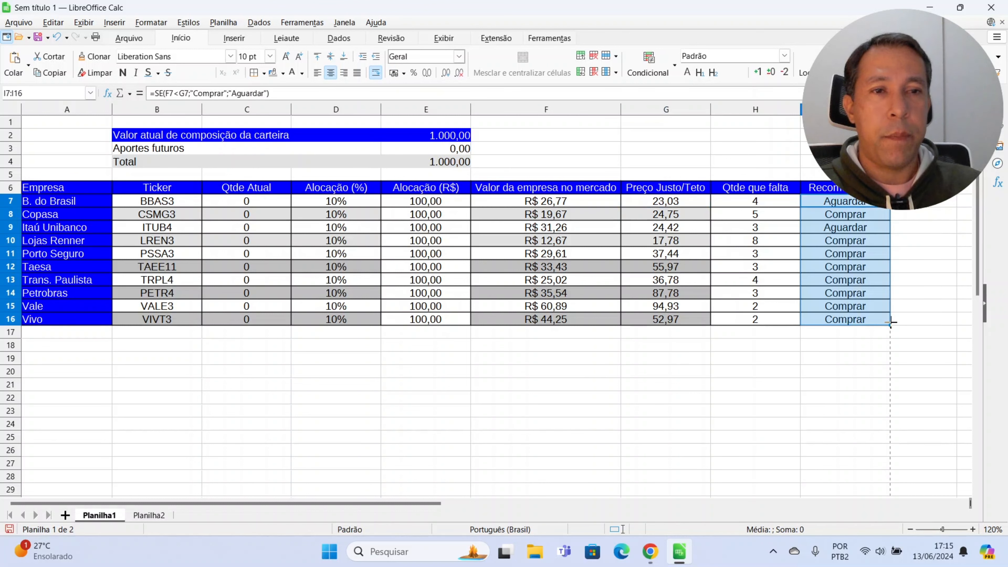
Step: Examine the recommendations for B. do Brasil, Copasa and Itaú Unibanco, along with the missing-quantity formulas in H7 and H8
left_click(853, 214)
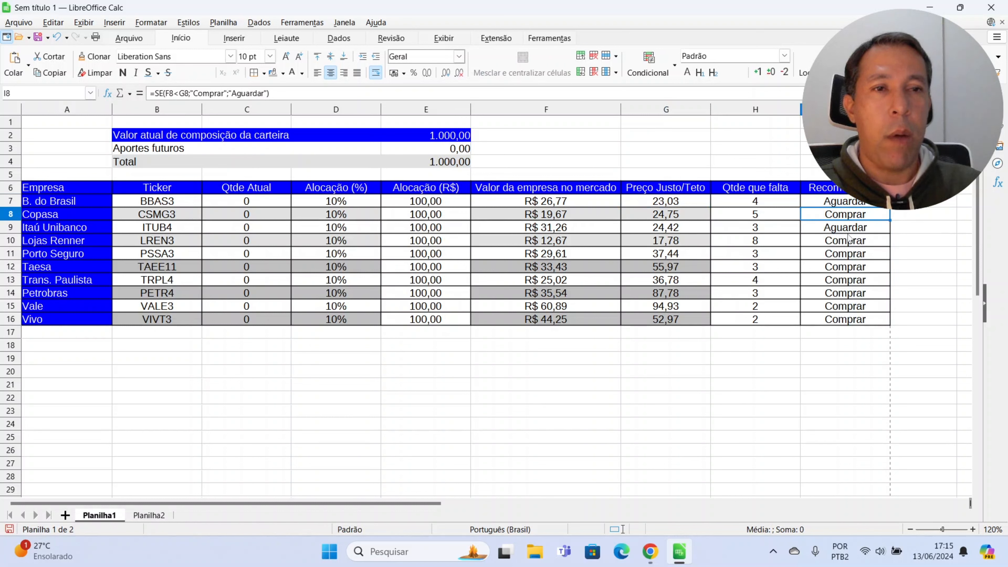
left_click(849, 228)
left_click(846, 202)
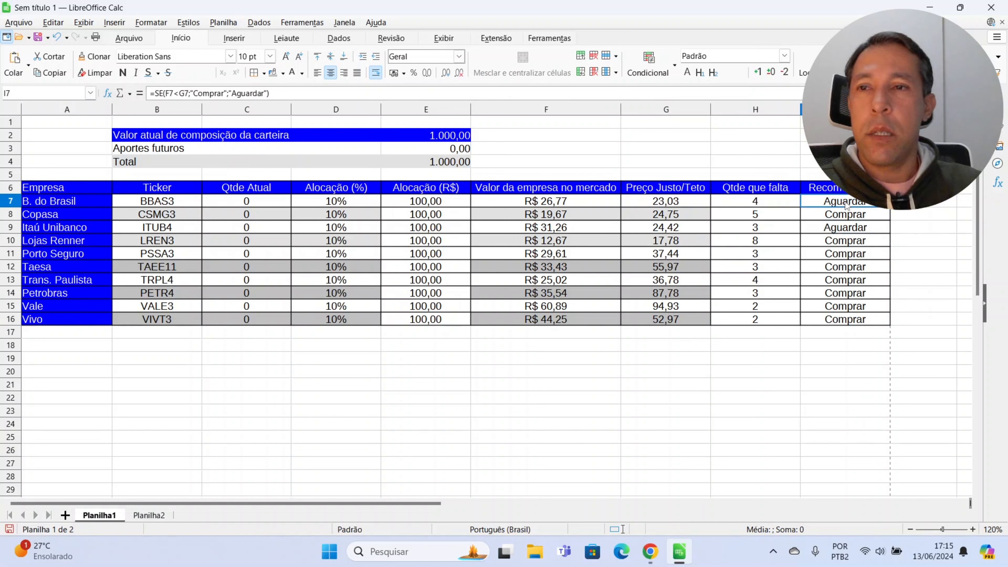
left_click(846, 232)
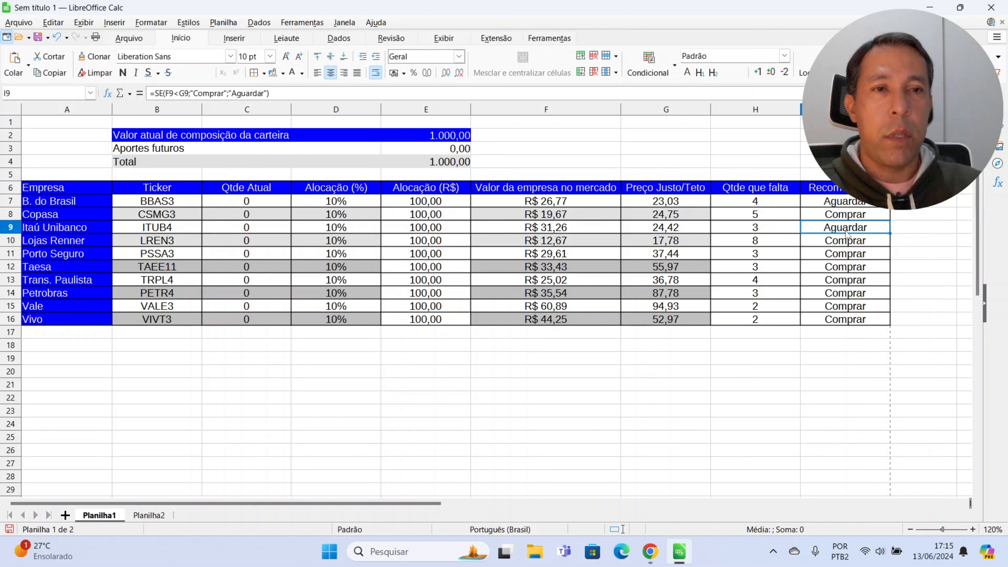
left_click(771, 216)
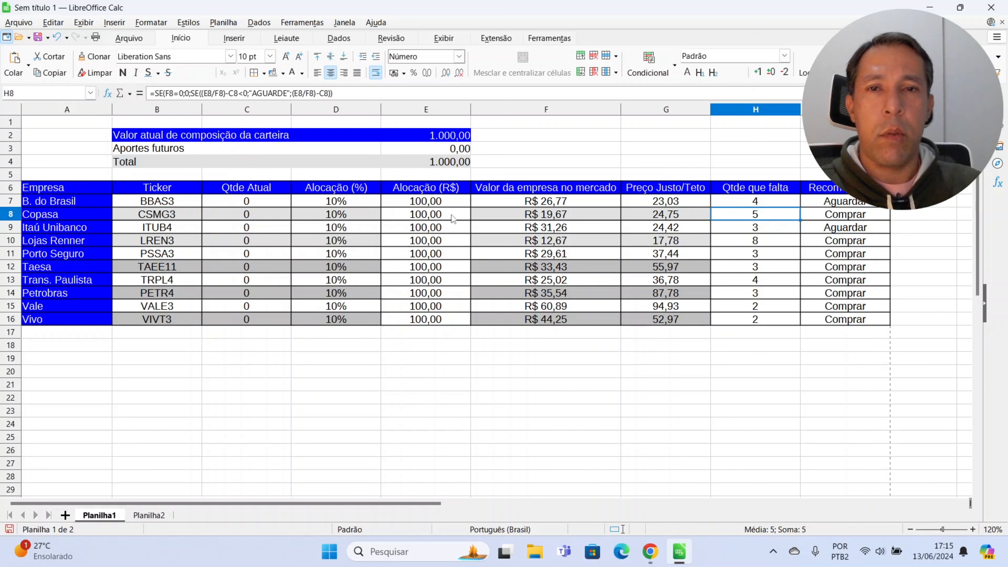
left_click(827, 205)
left_click(775, 201)
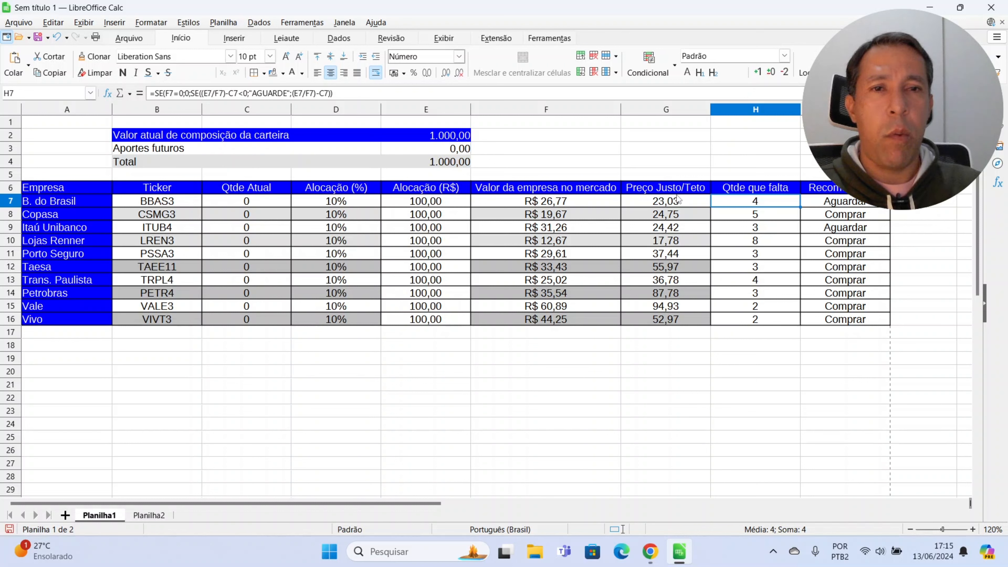
left_click(563, 199)
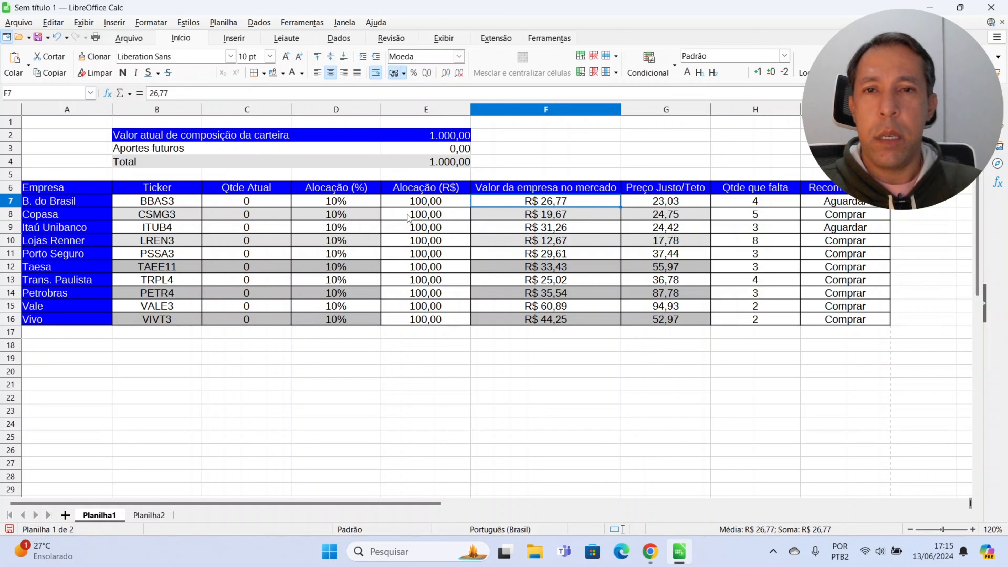
Step: Fill the allocation cells of Copasa and Lojas Renner, E8 and E10, with the current gray background
left_click(436, 216)
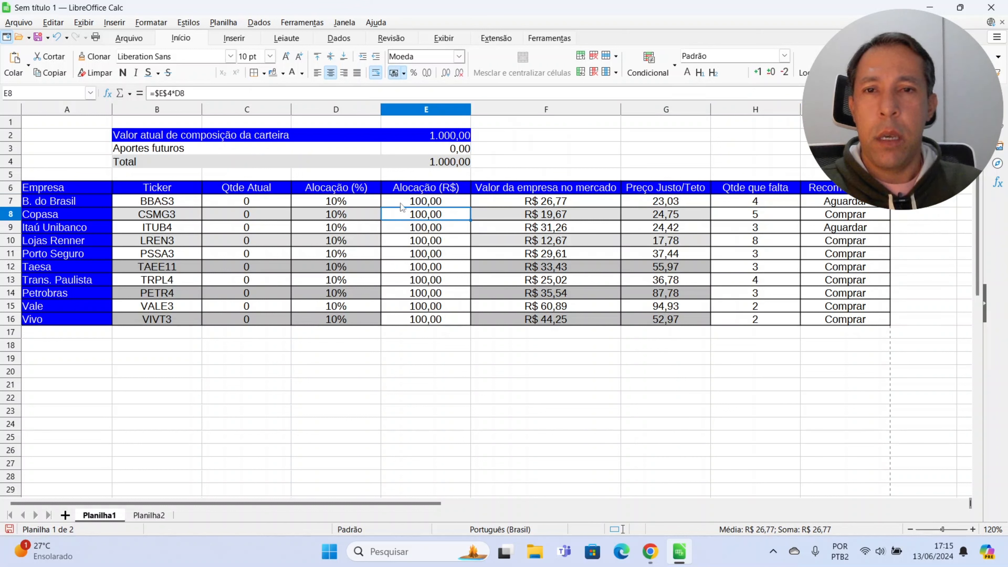
left_click(273, 75)
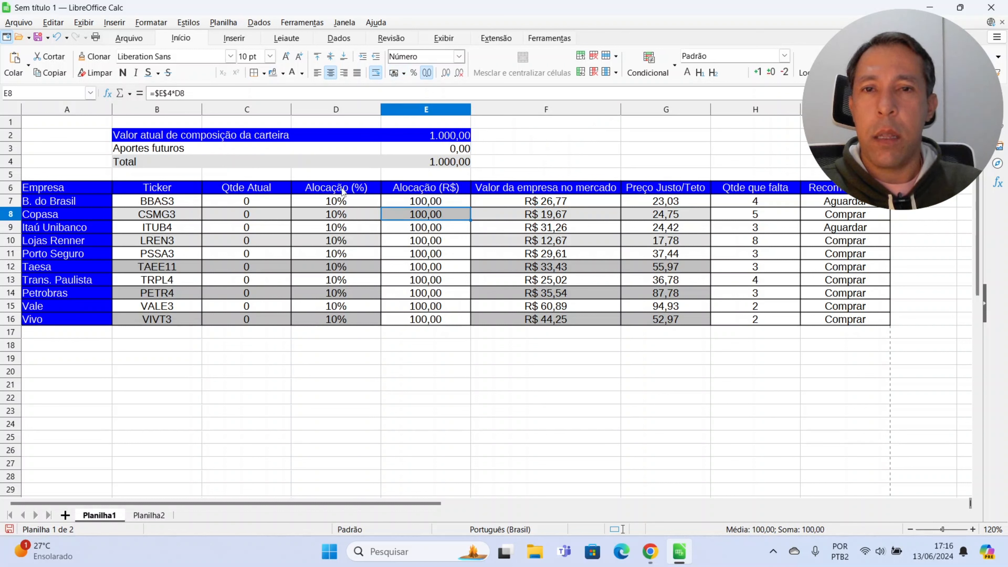
left_click(410, 243)
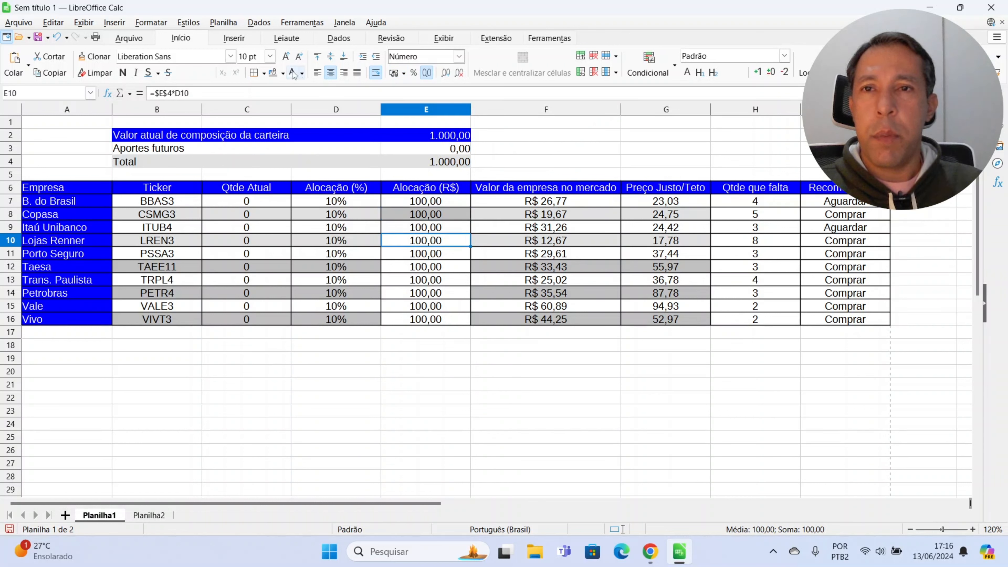
left_click(273, 73)
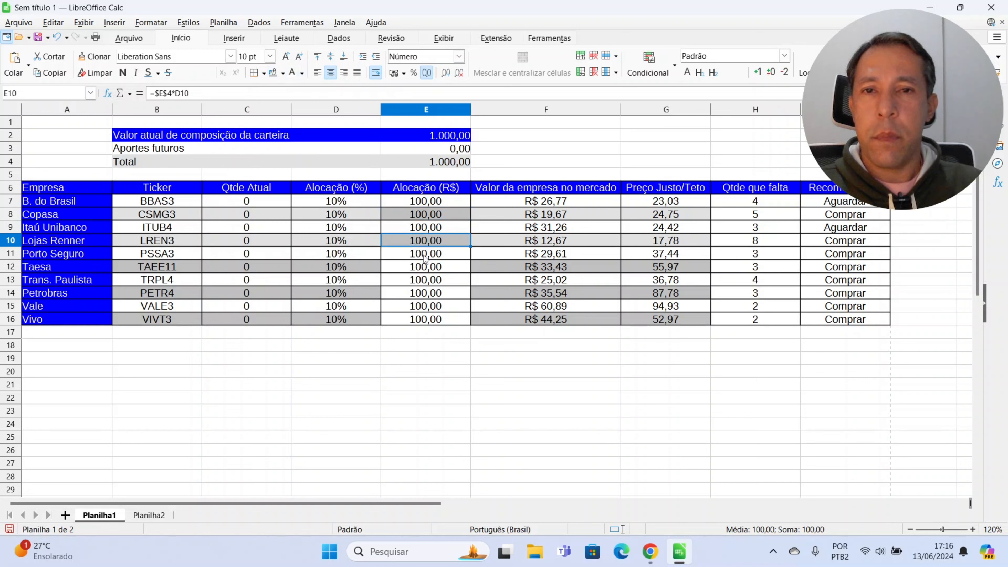
Step: Apply the lighter gray background to allocation cells E8 and E12, and the darker gray to E10
left_click(414, 214)
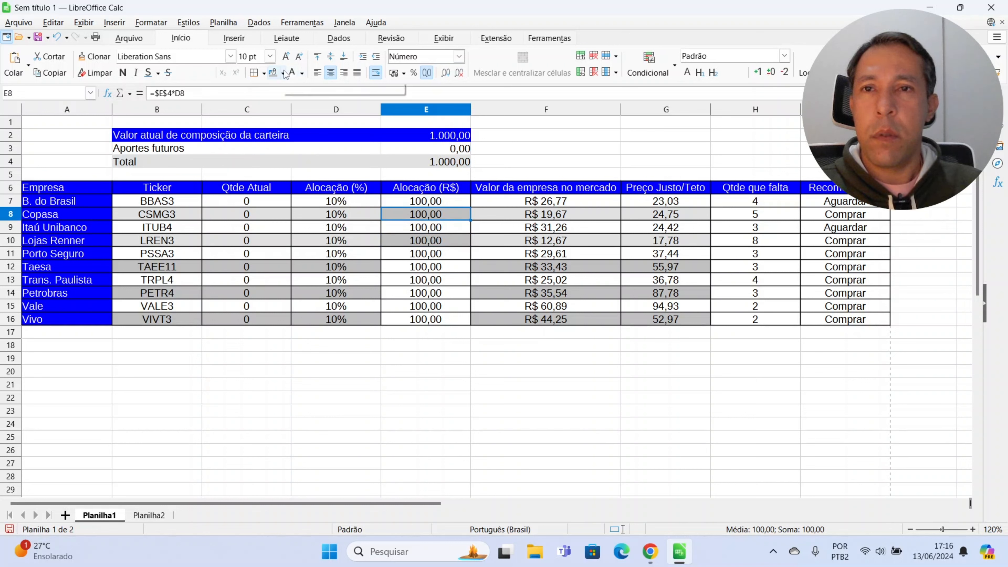
left_click(283, 74)
left_click(292, 283)
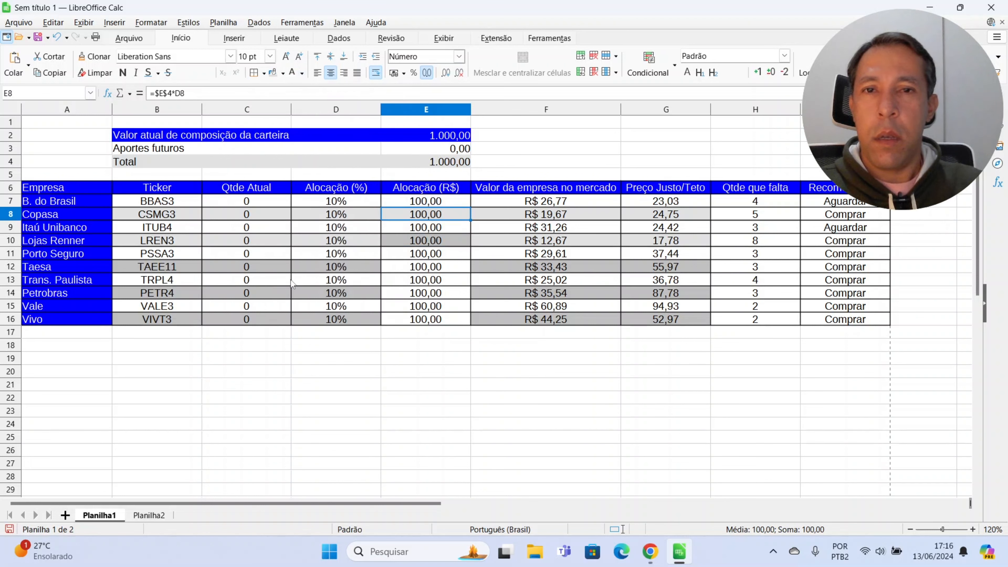
left_click(403, 242)
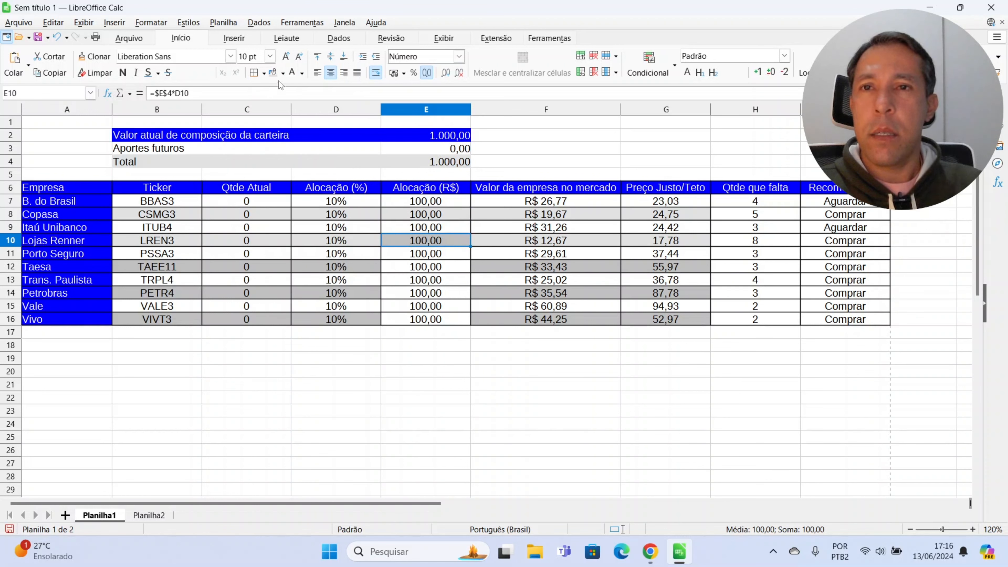
left_click(283, 74)
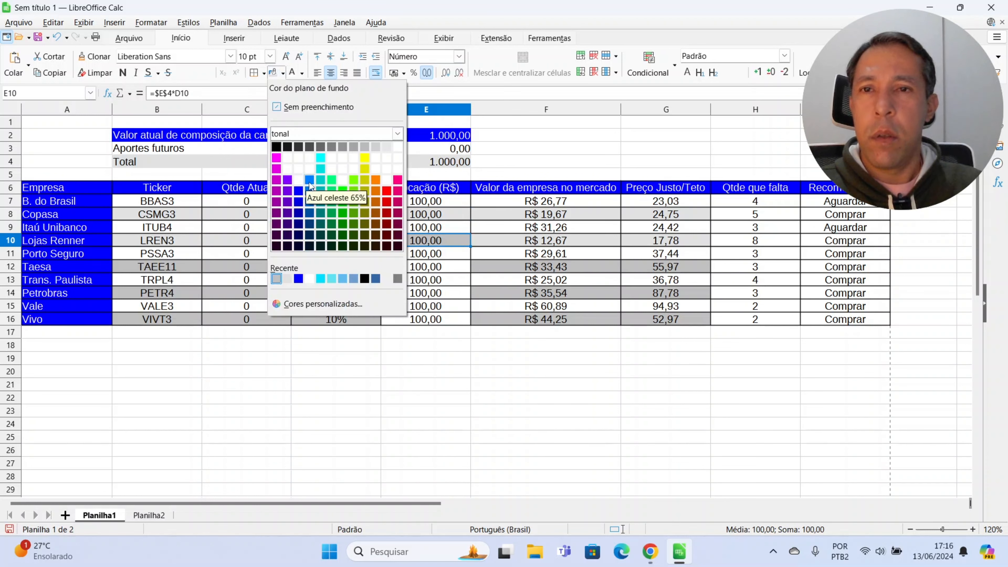
left_click(277, 279)
left_click(420, 266)
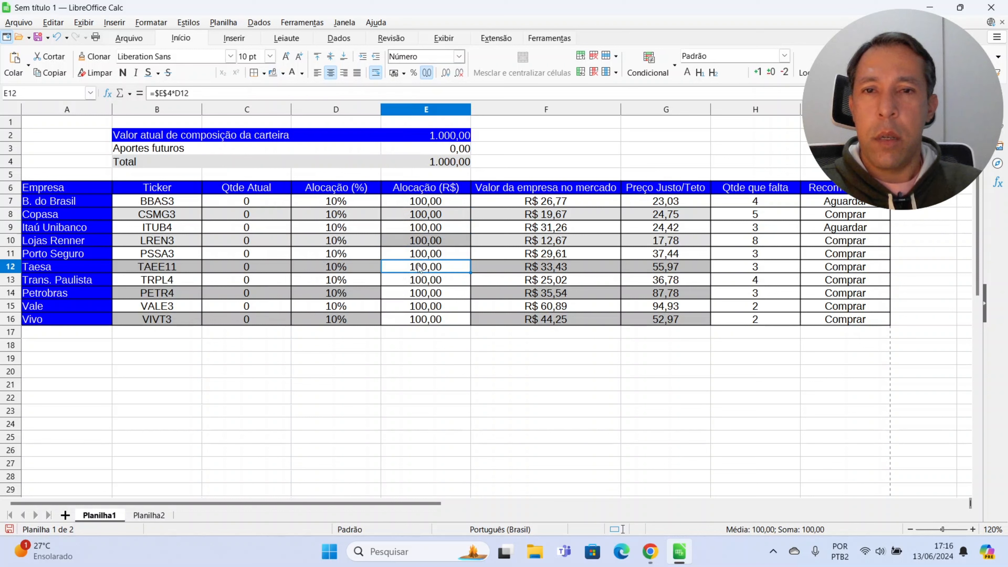
left_click(282, 74)
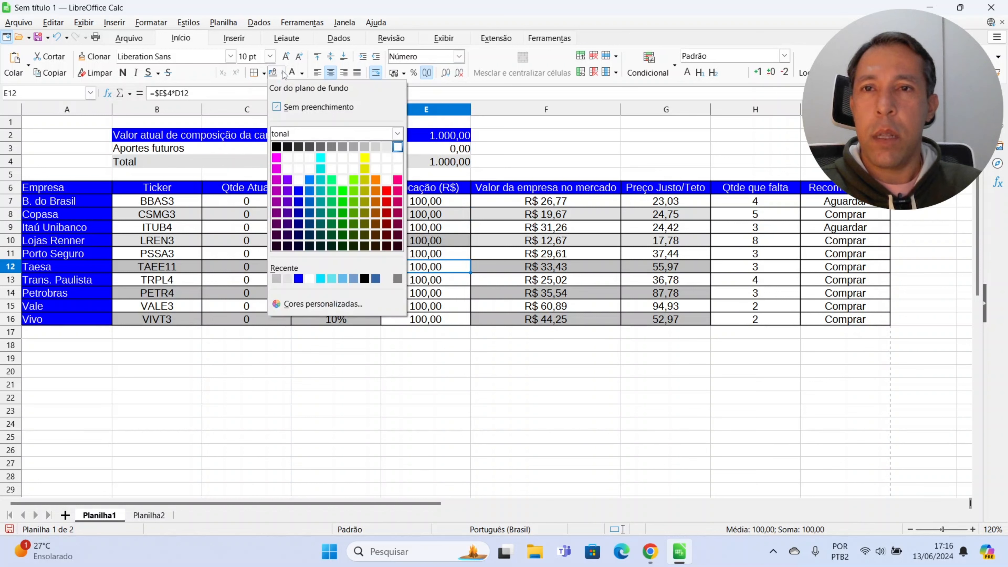
left_click(287, 279)
left_click(421, 292)
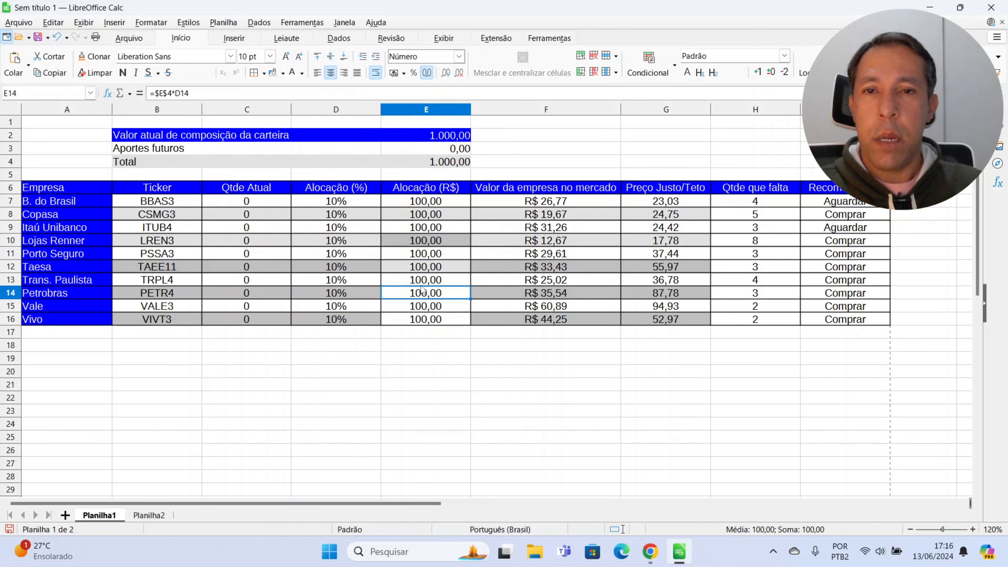
left_click(422, 242)
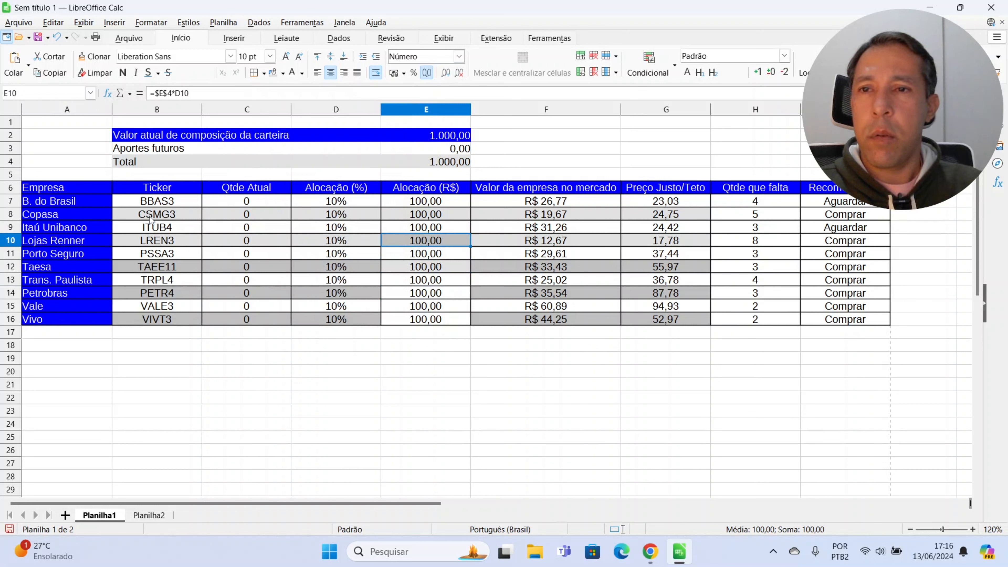
Step: Fill the Copasa and Lojas Renner rows, B8:I8 and B10:I10, with the lighter gray background
left_click_drag(154, 216, 831, 219)
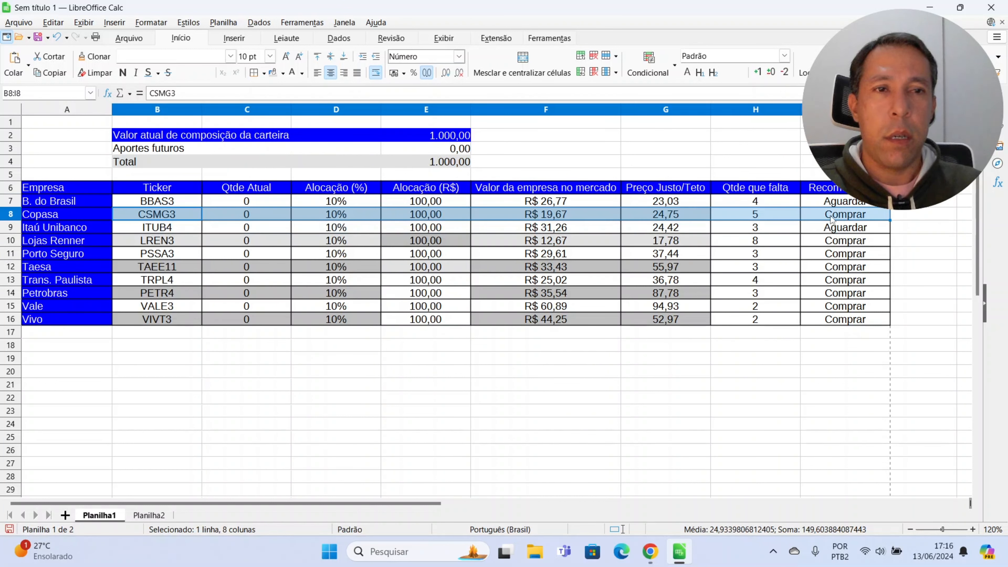
left_click(283, 73)
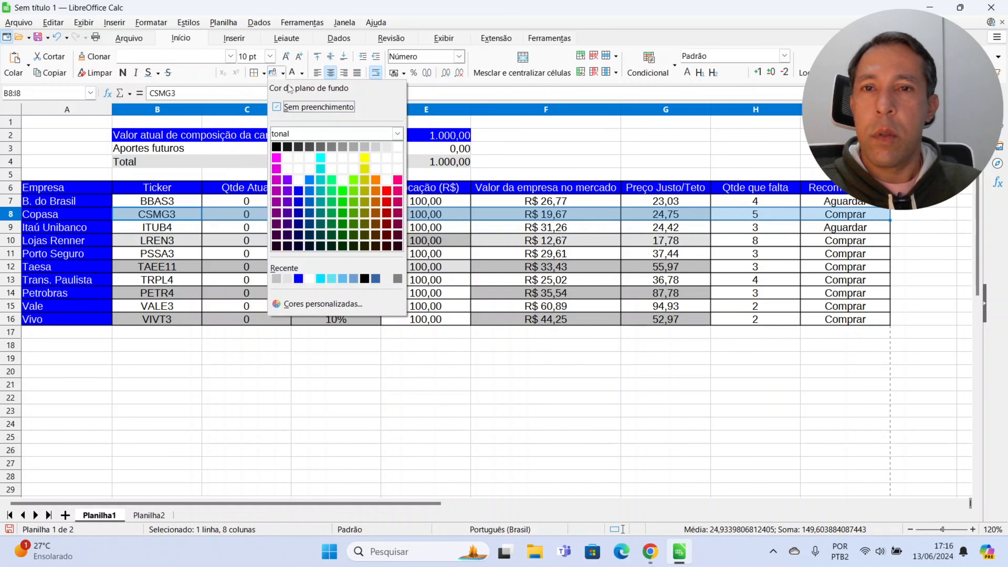
left_click(288, 280)
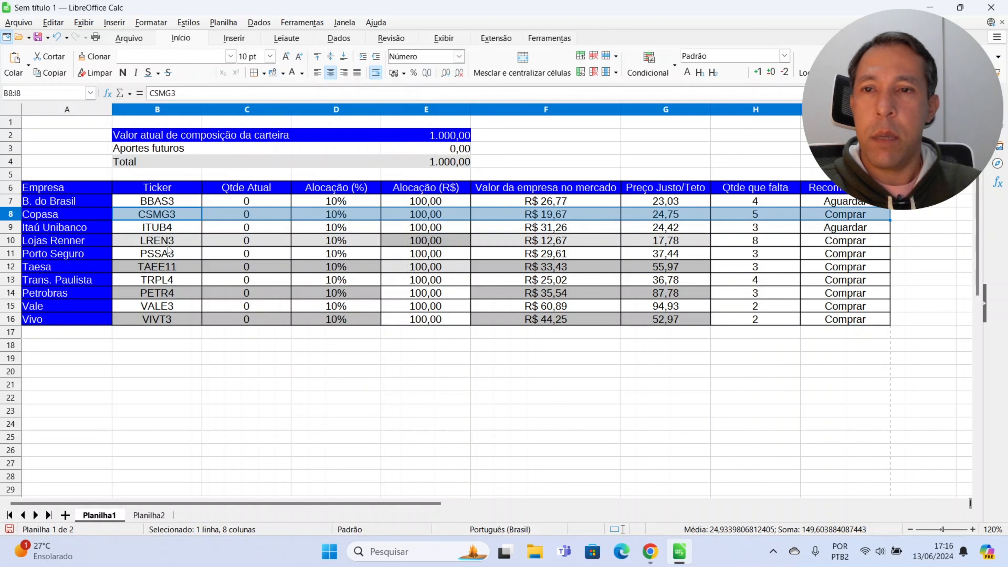
left_click_drag(168, 246, 825, 243)
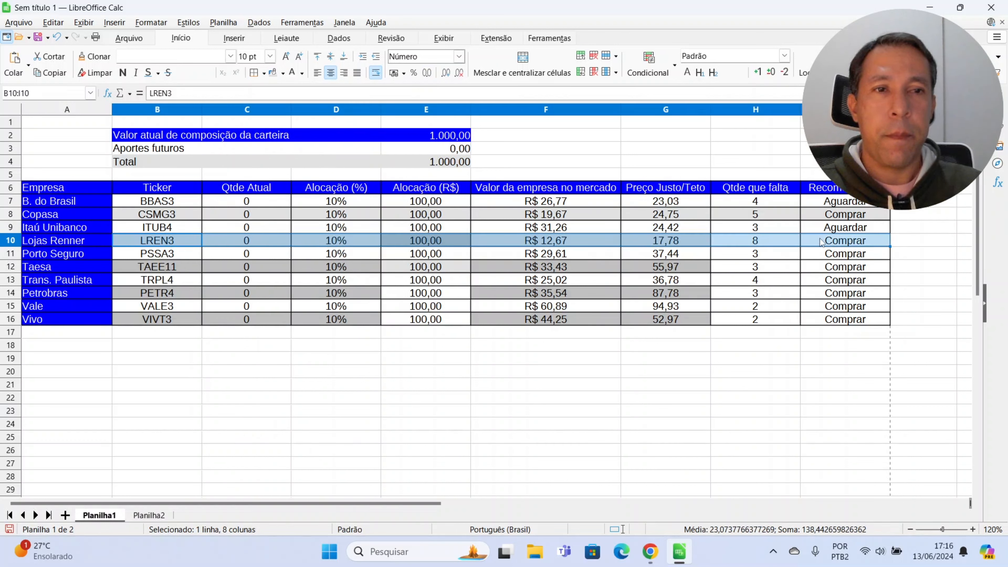
left_click(274, 72)
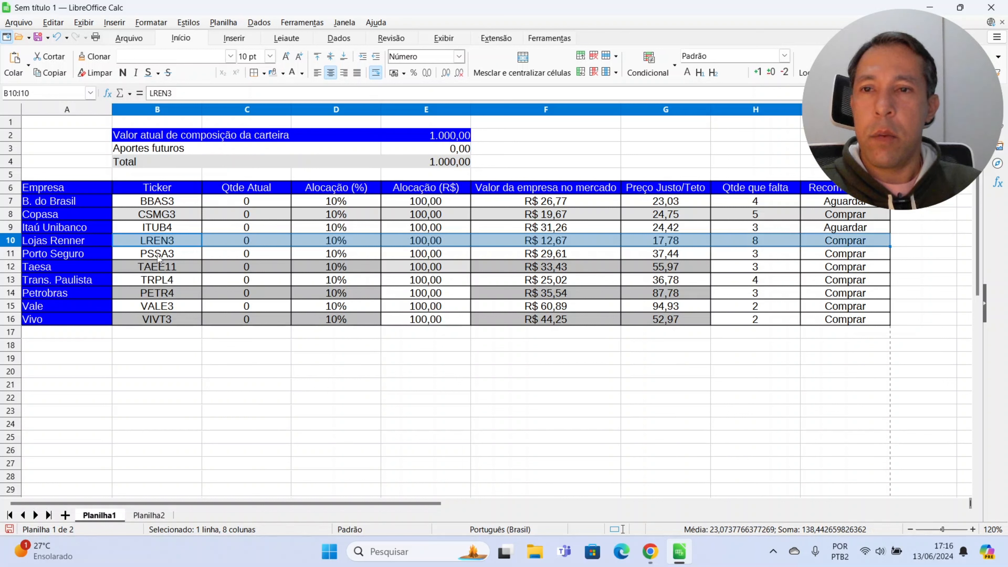
Step: Fill the Taesa, Petrobras and Vivo rows, B12:I12, B14:I14 and B16:I16, with the Gray-25% background
left_click_drag(156, 266, 811, 269)
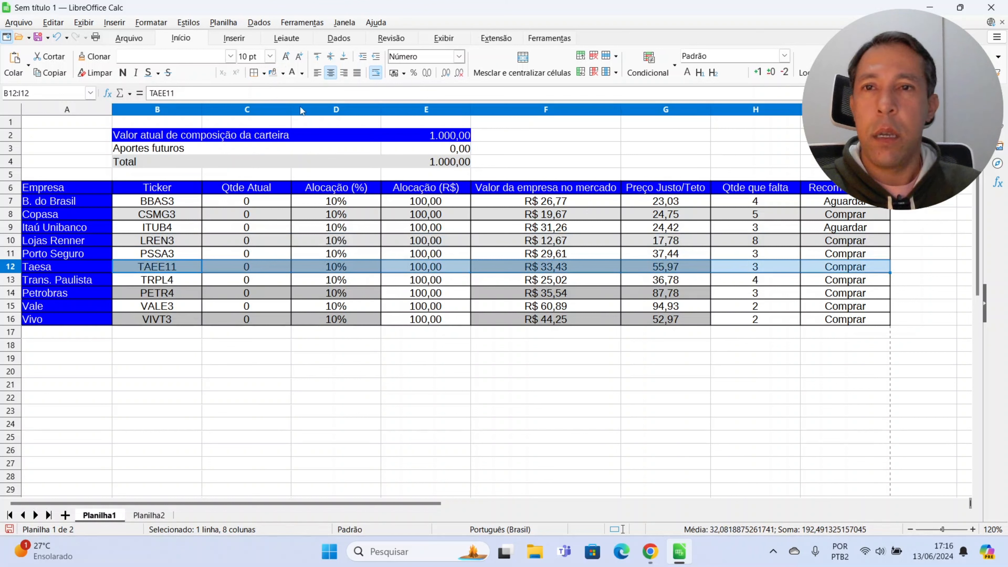
left_click(283, 75)
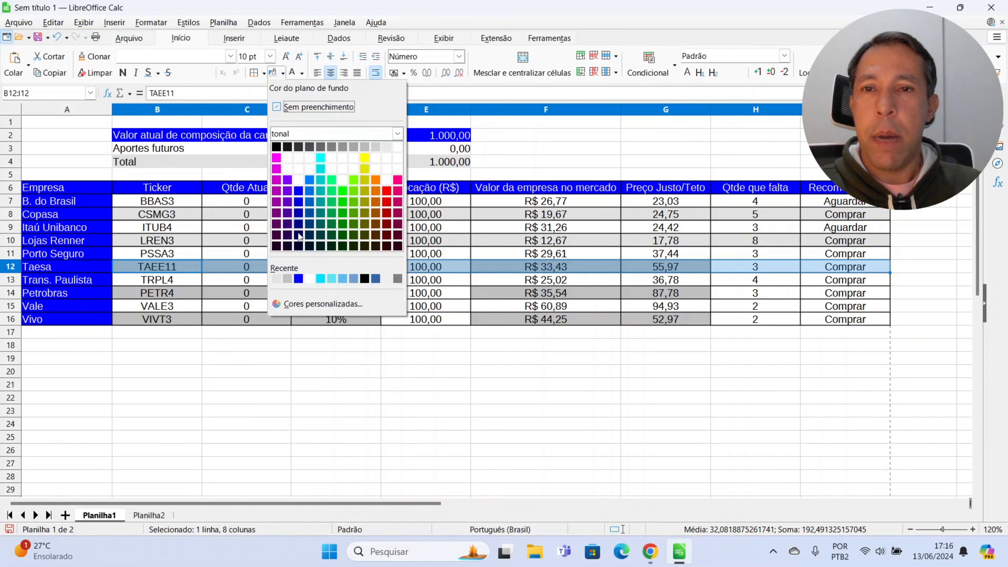
left_click(280, 281)
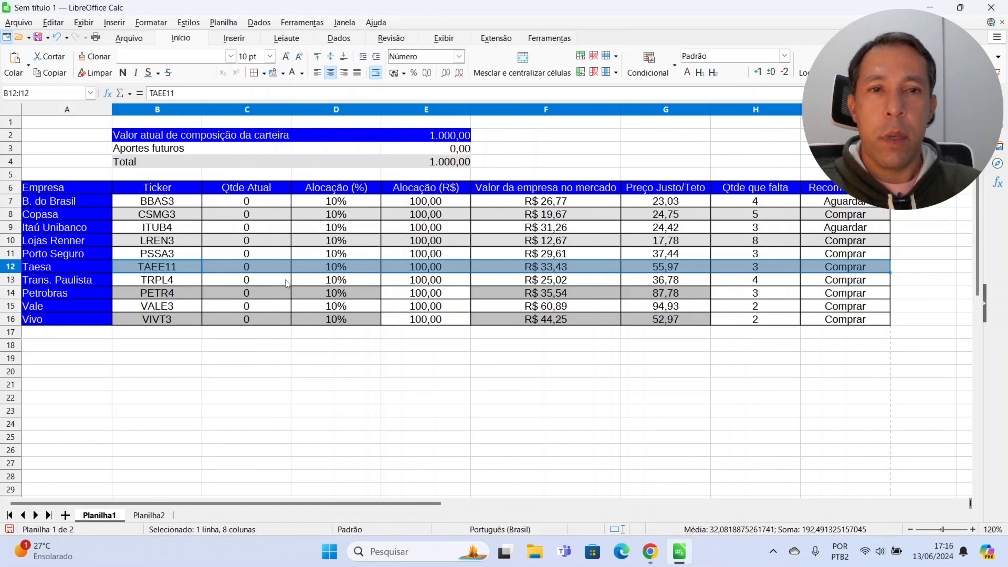
left_click_drag(187, 290, 812, 293)
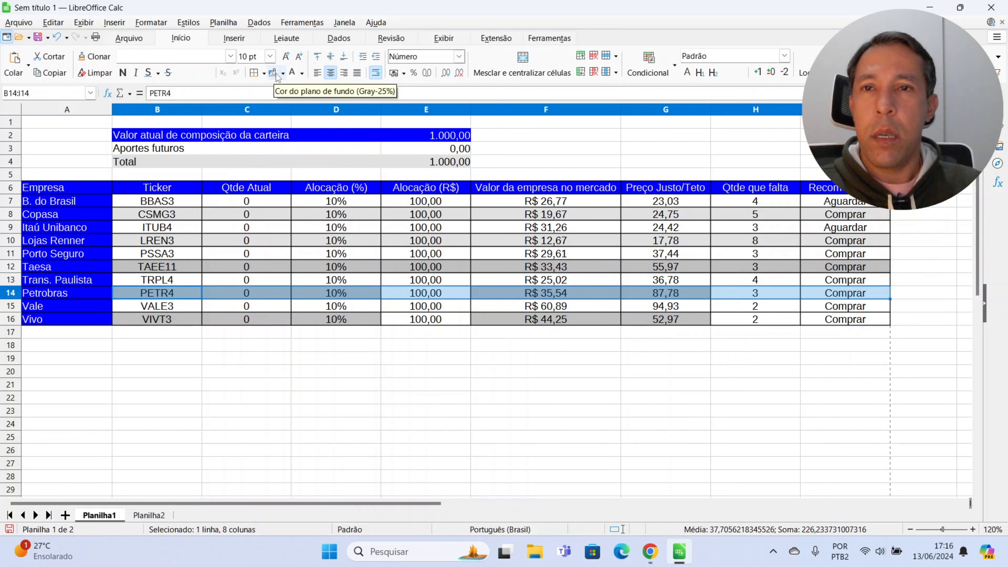
left_click(275, 75)
left_click_drag(195, 320, 812, 327)
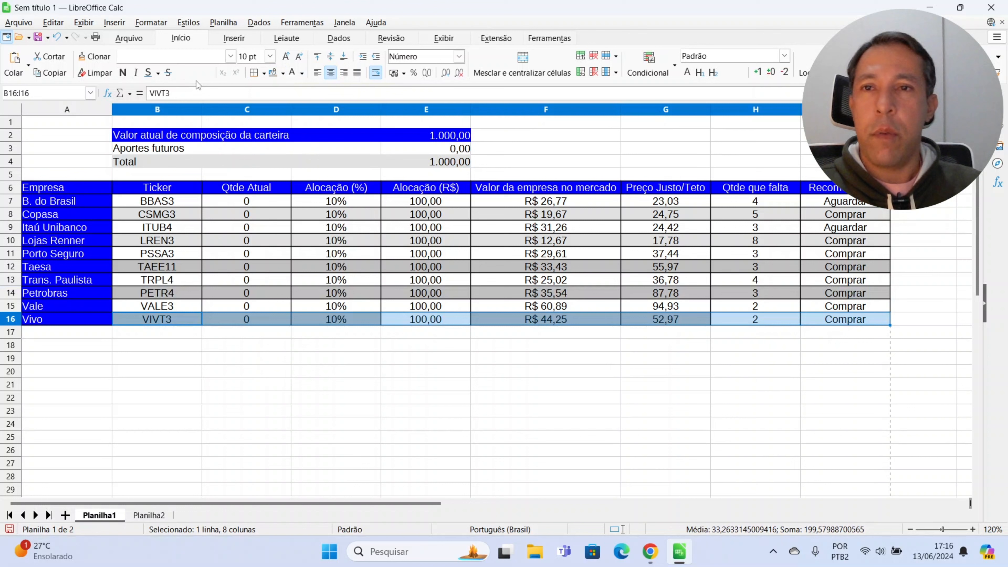
left_click(275, 74)
left_click(248, 395)
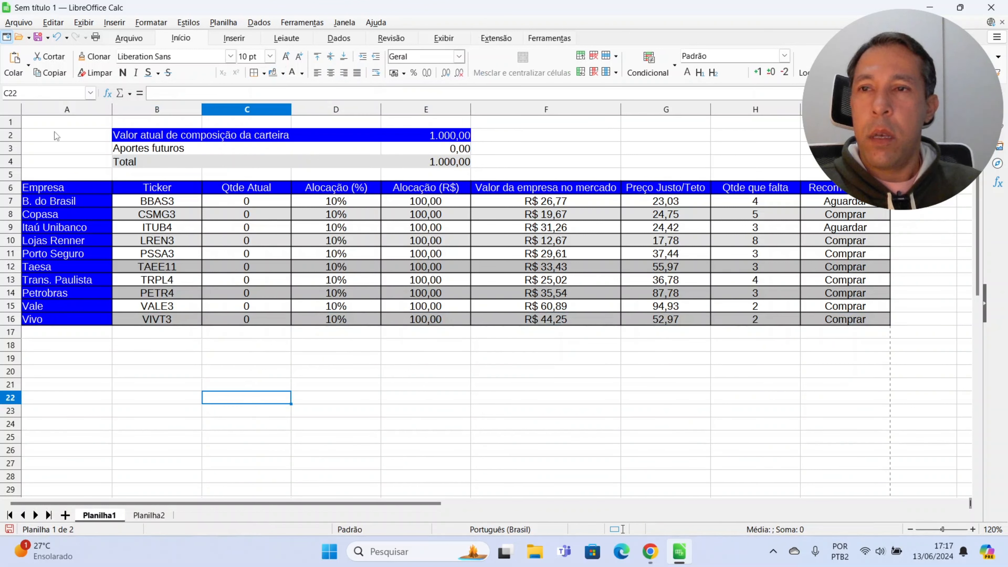
left_click(54, 121)
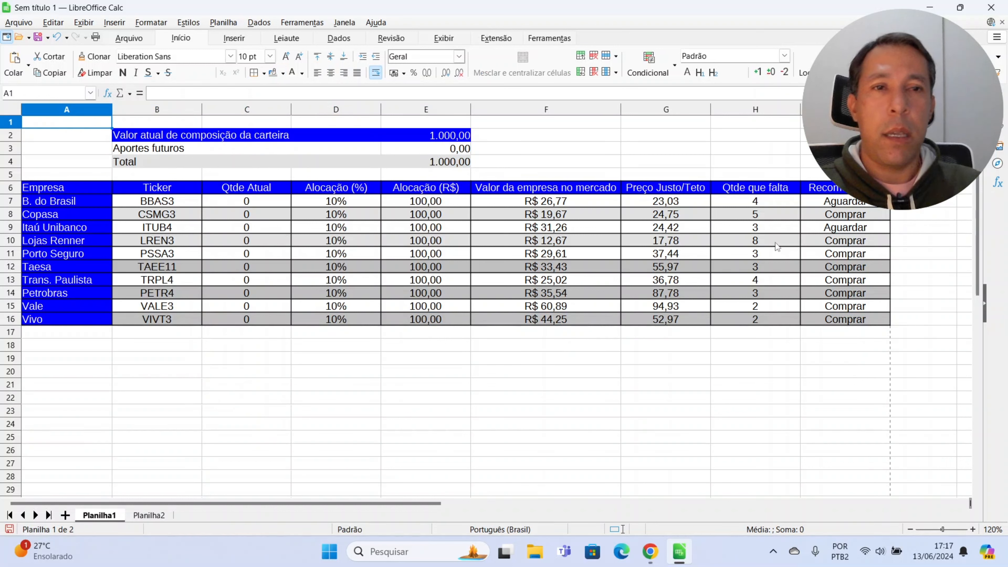
Step: Review the missing quantities in H7:H16 and current quantities in C7:C16, and enter 1000 as the future contributions in E3
left_click_drag(759, 203, 776, 317)
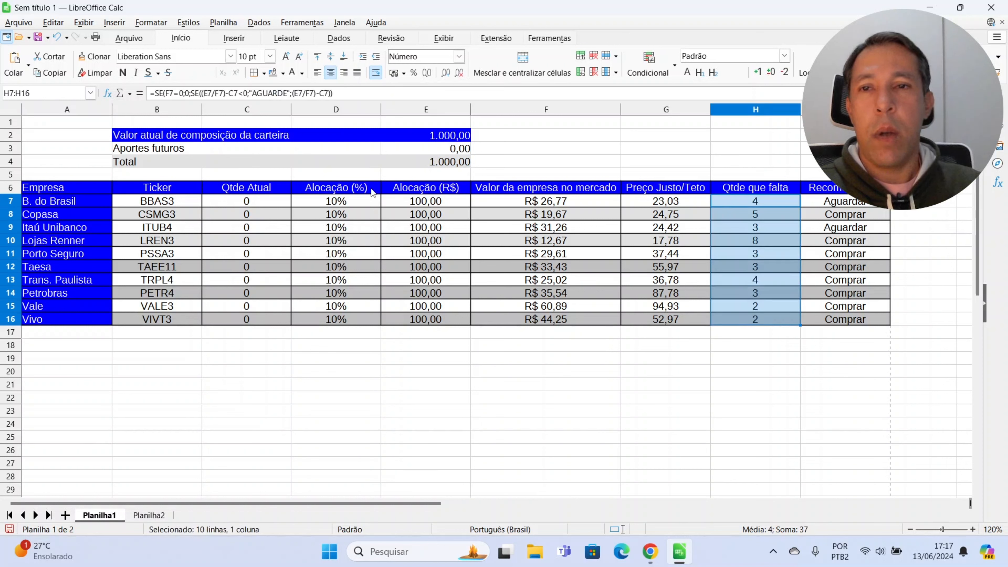
left_click_drag(261, 202, 253, 316)
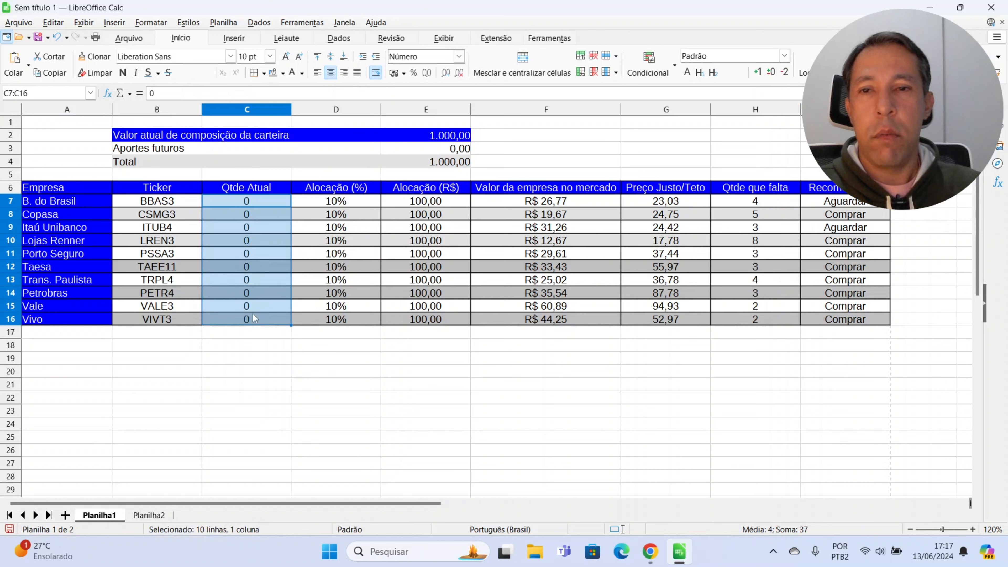
left_click(758, 218)
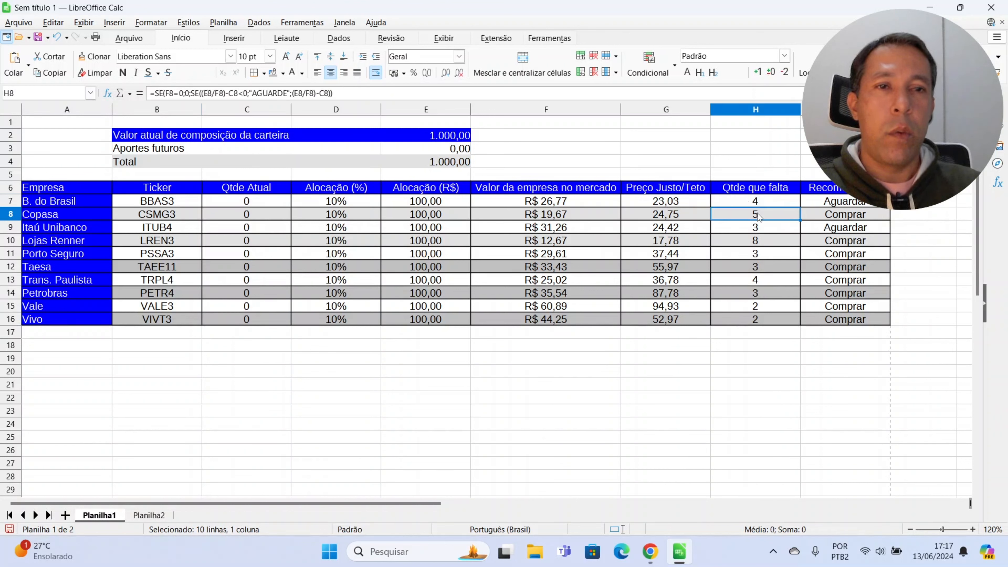
left_click(244, 216)
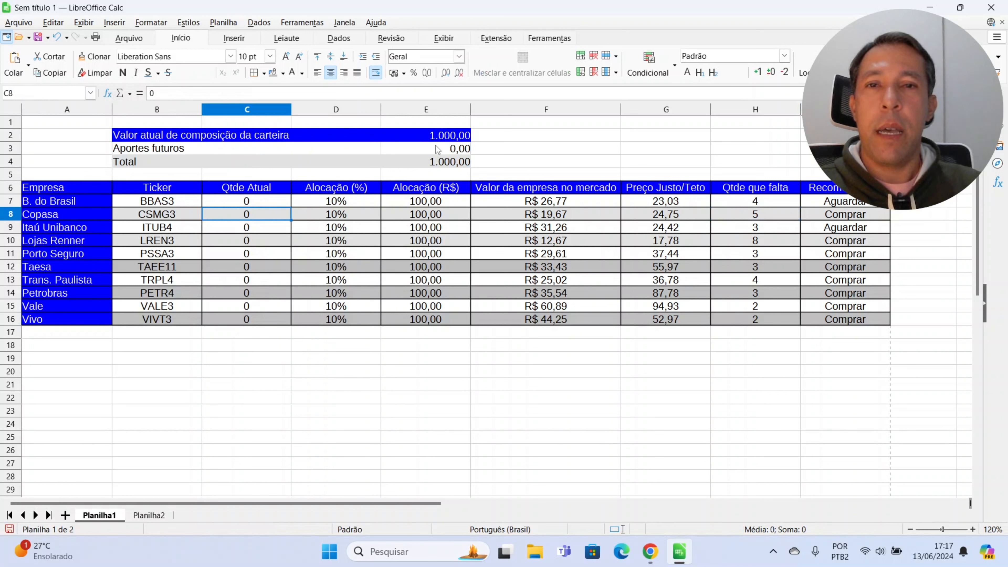
left_click(448, 152)
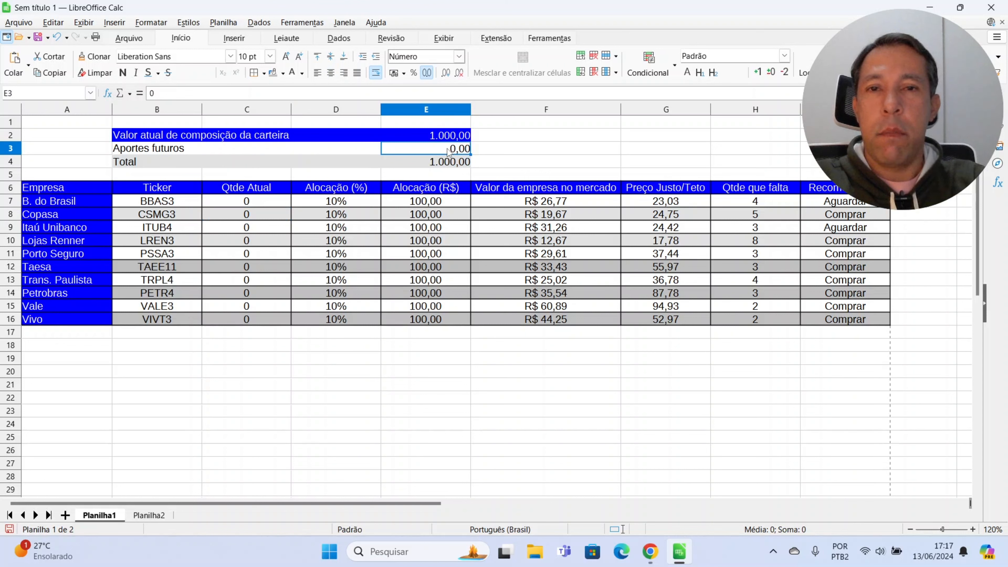
type("1000")
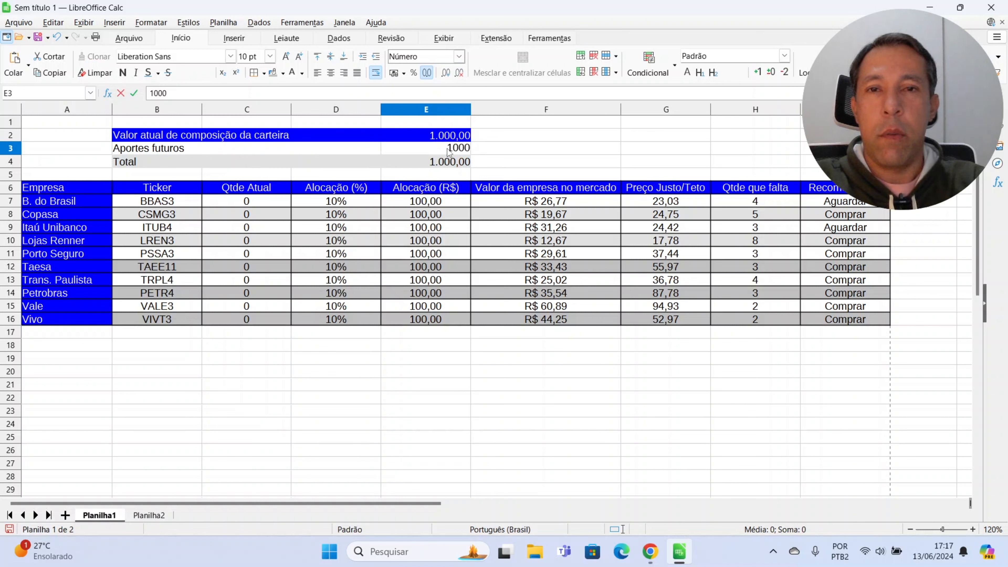
key("Return")
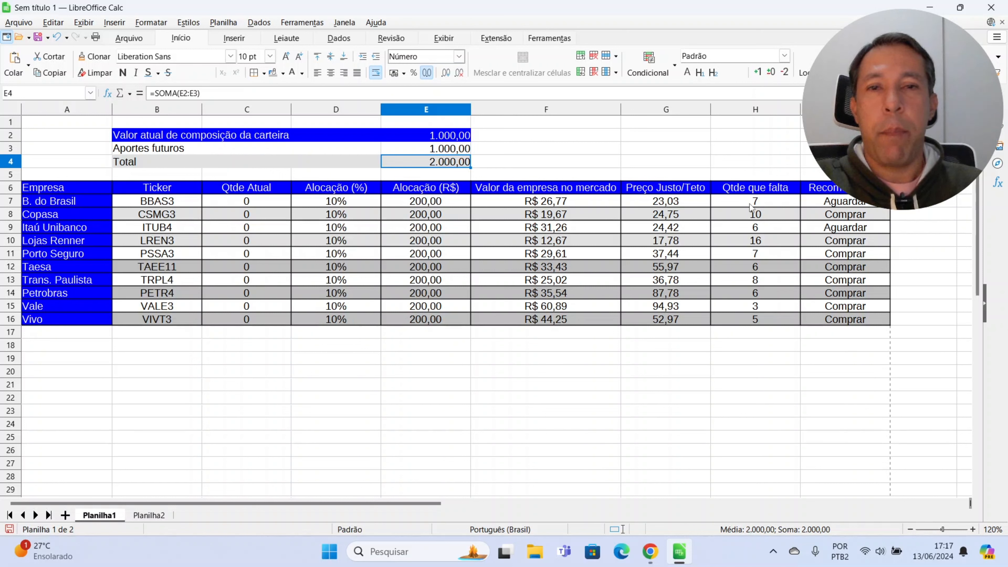
Step: Set Copasa's current quantity in C8 to 5 and check its missing quantity in H8
left_click(238, 215)
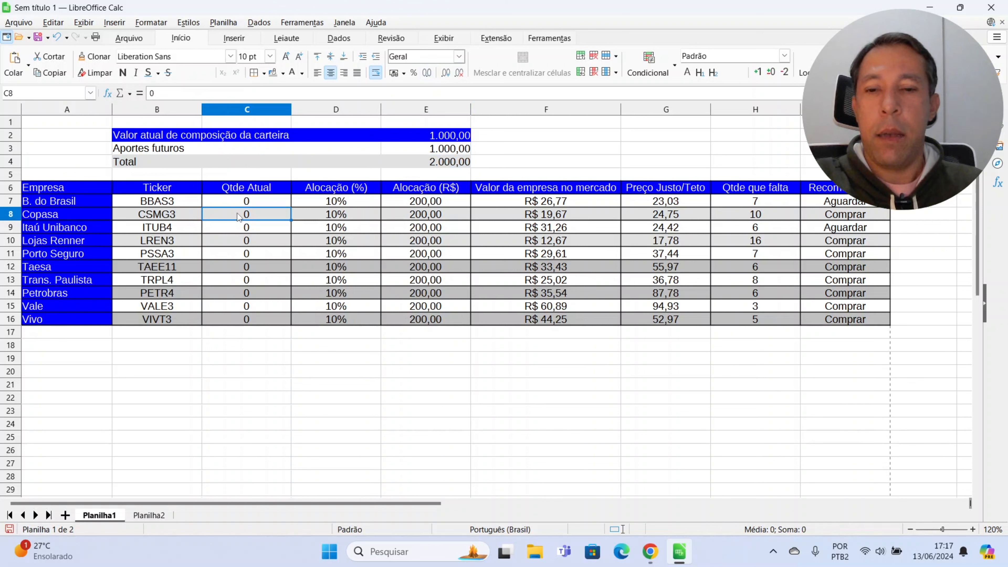
type("5")
key("Return")
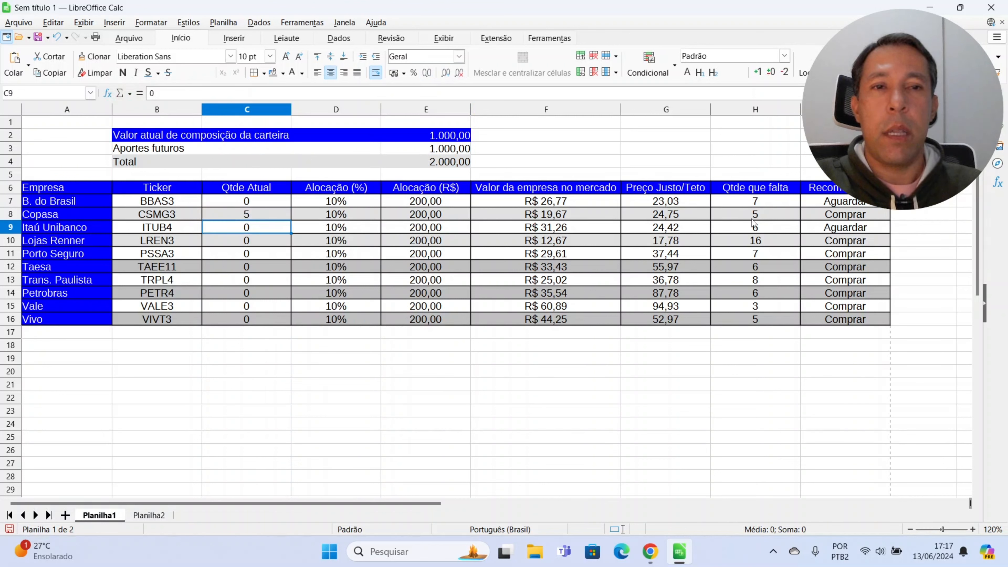
left_click(758, 217)
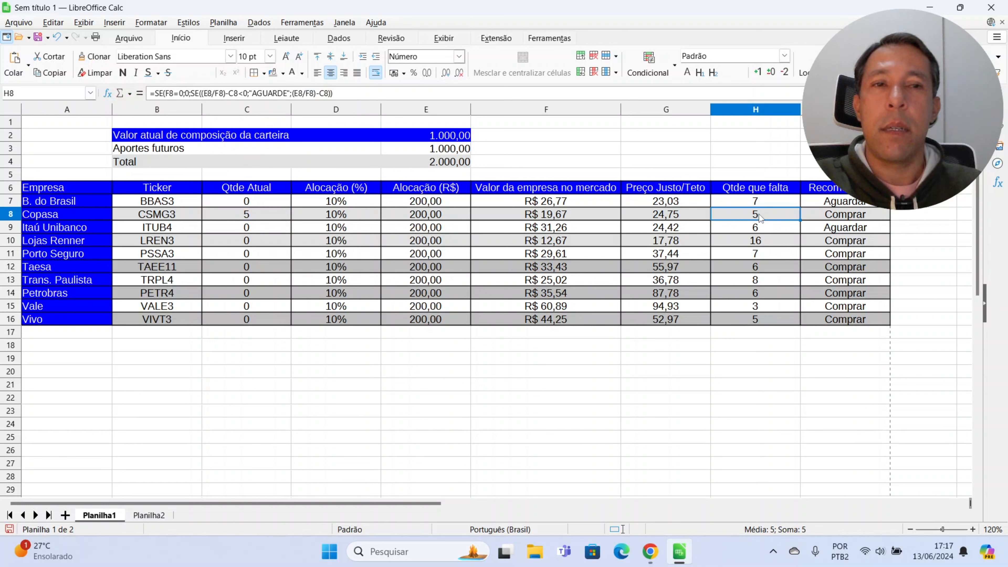